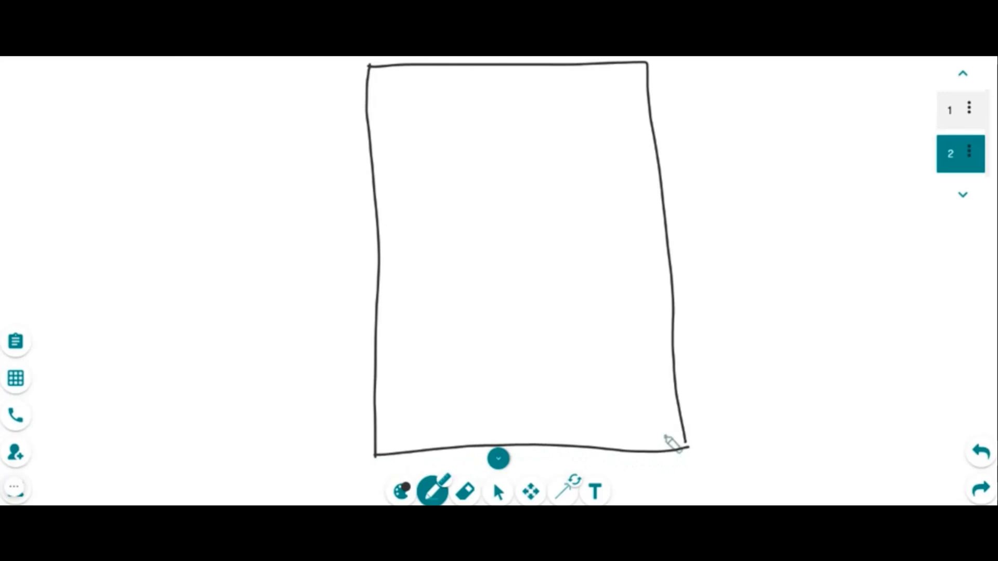
Step: Draw a header band across the page outline, write "Logo", "Home" and "About" in it, and label it "header" with an arrow
{"action": "left_click_drag", "start_coordinate": [366, 101], "coordinate": [647, 99]}
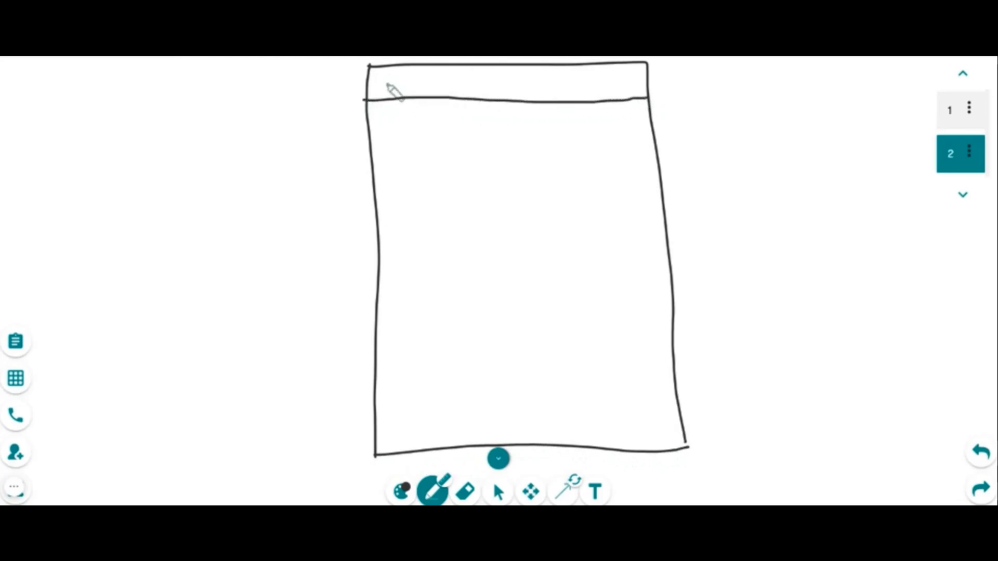
{"action": "left_click_drag", "start_coordinate": [377, 74], "coordinate": [406, 105]}
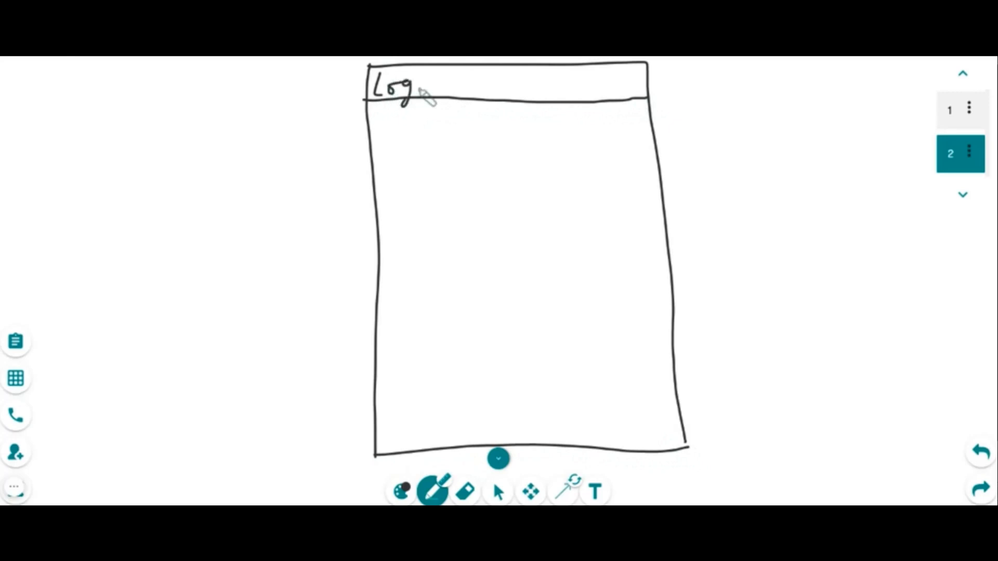
{"action": "mouse_move", "coordinate": [490, 82]}
{"action": "left_mouse_down"}
{"action": "mouse_move", "coordinate": [549, 96]}
{"action": "mouse_move", "coordinate": [582, 89]}
{"action": "left_mouse_up"}
{"action": "left_click_drag", "start_coordinate": [592, 78], "coordinate": [593, 98]}
{"action": "mouse_move", "coordinate": [588, 88]}
{"action": "left_mouse_down"}
{"action": "mouse_move", "coordinate": [635, 98]}
{"action": "mouse_move", "coordinate": [677, 83]}
{"action": "mouse_move", "coordinate": [796, 95]}
{"action": "left_mouse_up"}
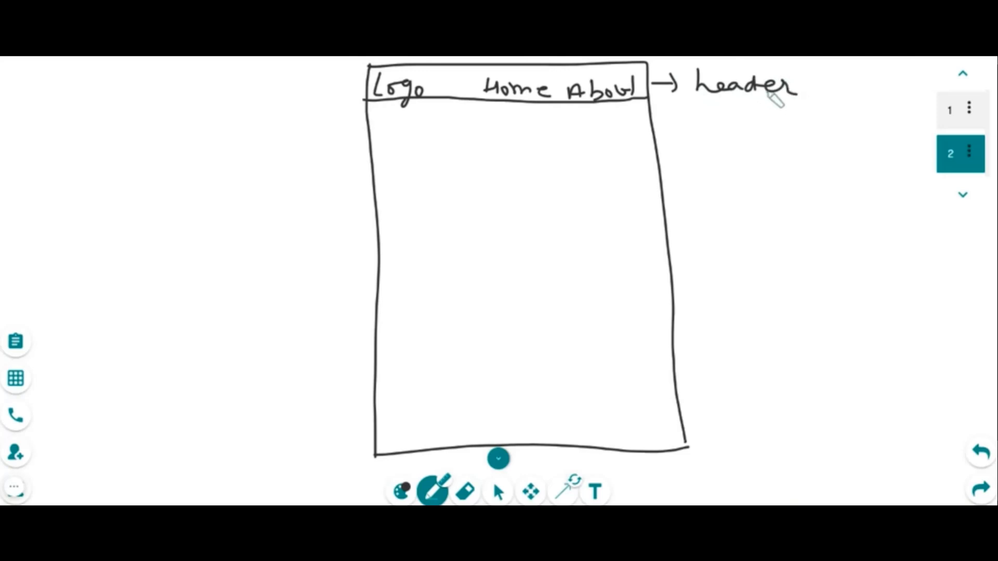
Step: With a purple pen, box "Home About" and label it "Navigation menu" with an arrow
{"action": "left_click", "coordinate": [402, 491]}
{"action": "left_click", "coordinate": [130, 263]}
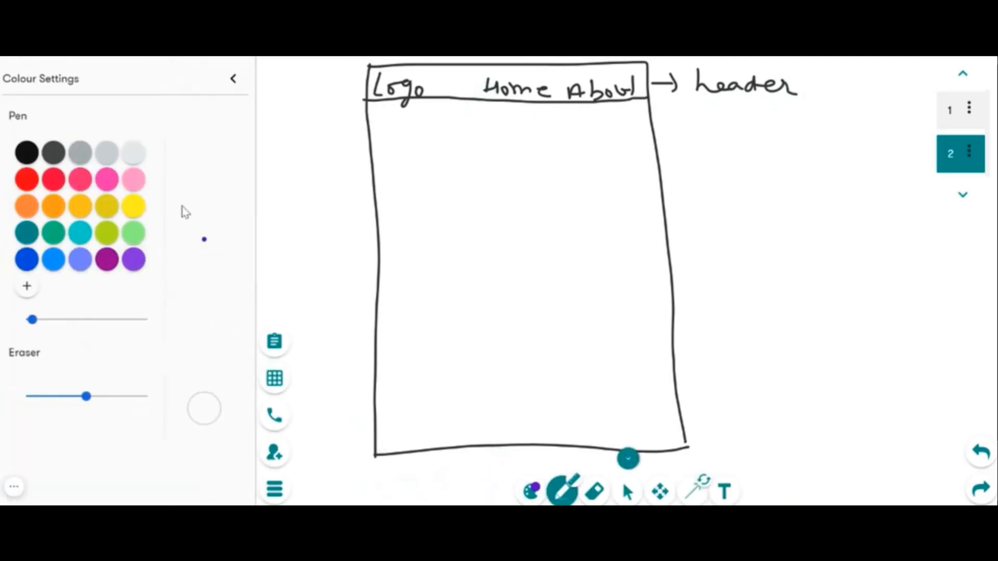
{"action": "left_click", "coordinate": [233, 79]}
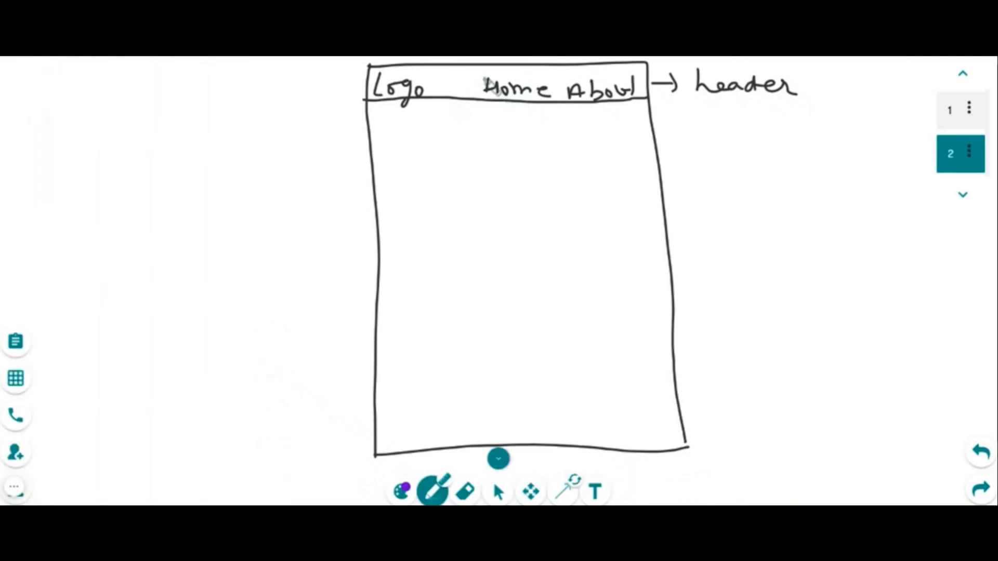
{"action": "mouse_move", "coordinate": [477, 78]}
{"action": "left_mouse_down"}
{"action": "mouse_move", "coordinate": [473, 99]}
{"action": "mouse_move", "coordinate": [551, 73]}
{"action": "mouse_move", "coordinate": [637, 73]}
{"action": "mouse_move", "coordinate": [576, 109]}
{"action": "mouse_move", "coordinate": [470, 110]}
{"action": "left_mouse_up"}
{"action": "mouse_move", "coordinate": [632, 108]}
{"action": "left_mouse_down"}
{"action": "mouse_move", "coordinate": [693, 126]}
{"action": "mouse_move", "coordinate": [685, 125]}
{"action": "mouse_move", "coordinate": [766, 124]}
{"action": "mouse_move", "coordinate": [771, 152]}
{"action": "mouse_move", "coordinate": [794, 126]}
{"action": "mouse_move", "coordinate": [860, 130]}
{"action": "left_mouse_up"}
{"action": "left_click_drag", "start_coordinate": [728, 156], "coordinate": [802, 168]}
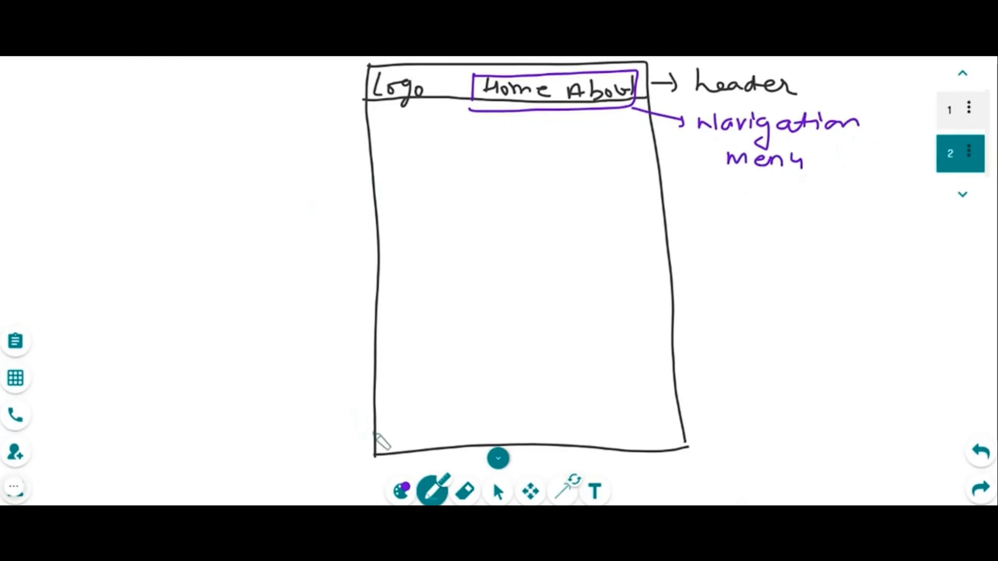
Step: Draw a footer band with "copyright" and two small boxes, label it "footer" with an arrow, and tick the header and footer labels
{"action": "left_click_drag", "start_coordinate": [372, 431], "coordinate": [679, 420]}
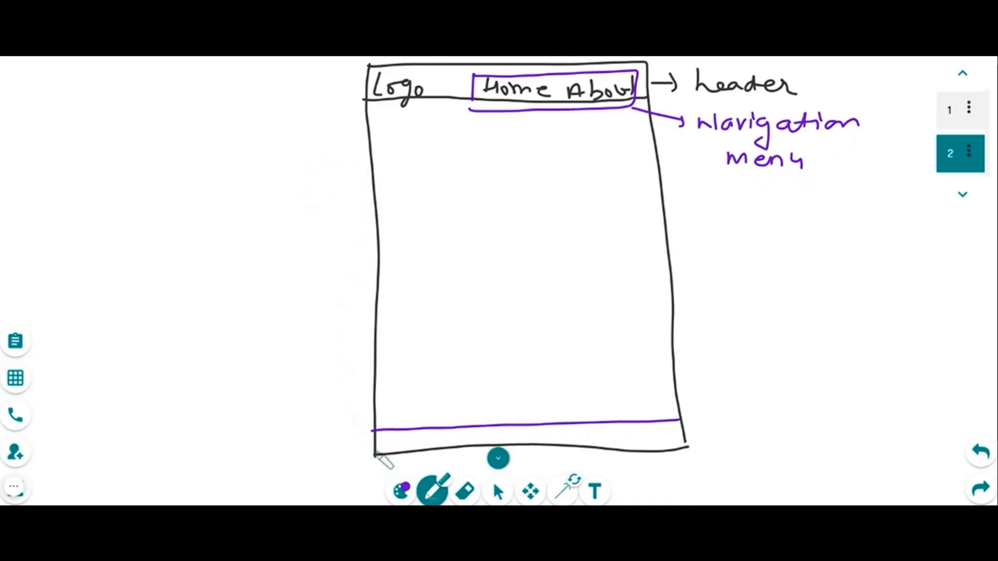
{"action": "mouse_move", "coordinate": [402, 440]}
{"action": "left_mouse_down"}
{"action": "mouse_move", "coordinate": [639, 437]}
{"action": "mouse_move", "coordinate": [633, 445]}
{"action": "mouse_move", "coordinate": [720, 427]}
{"action": "mouse_move", "coordinate": [713, 435]}
{"action": "left_mouse_up"}
{"action": "mouse_move", "coordinate": [770, 407]}
{"action": "left_mouse_down"}
{"action": "mouse_move", "coordinate": [759, 429]}
{"action": "mouse_move", "coordinate": [864, 414]}
{"action": "mouse_move", "coordinate": [847, 419]}
{"action": "left_mouse_up"}
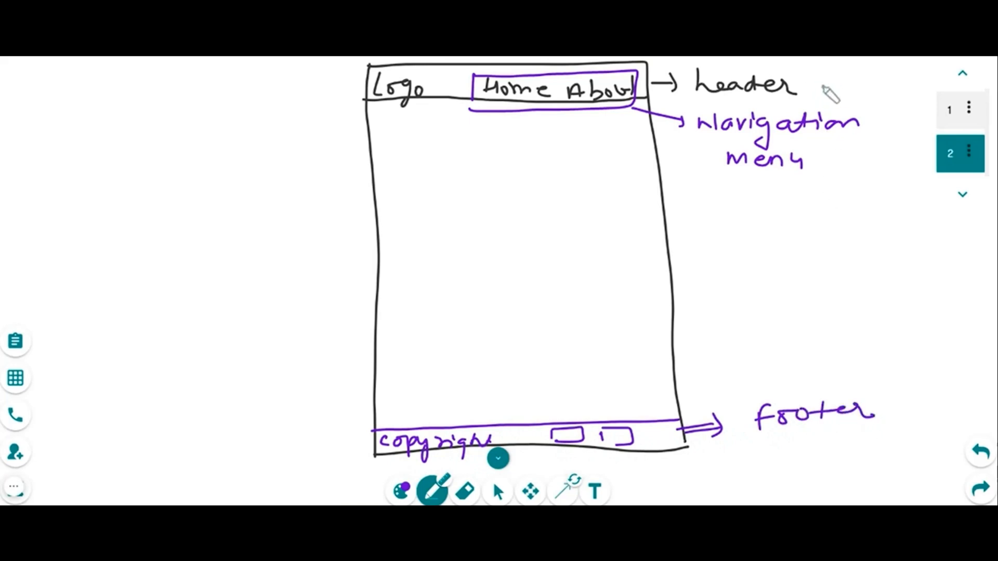
{"action": "left_click_drag", "start_coordinate": [822, 88], "coordinate": [852, 78]}
{"action": "left_click_drag", "start_coordinate": [899, 411], "coordinate": [923, 404]}
Step: With a black pen, divide the page body into three sections using two horizontal lines
{"action": "left_click", "coordinate": [399, 491]}
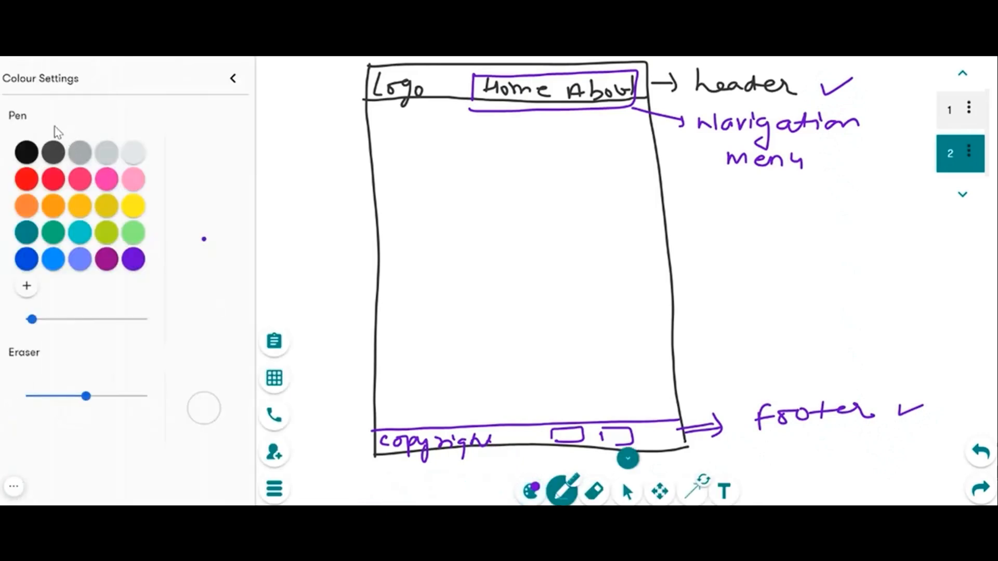
{"action": "left_click", "coordinate": [32, 152]}
{"action": "left_click", "coordinate": [233, 80]}
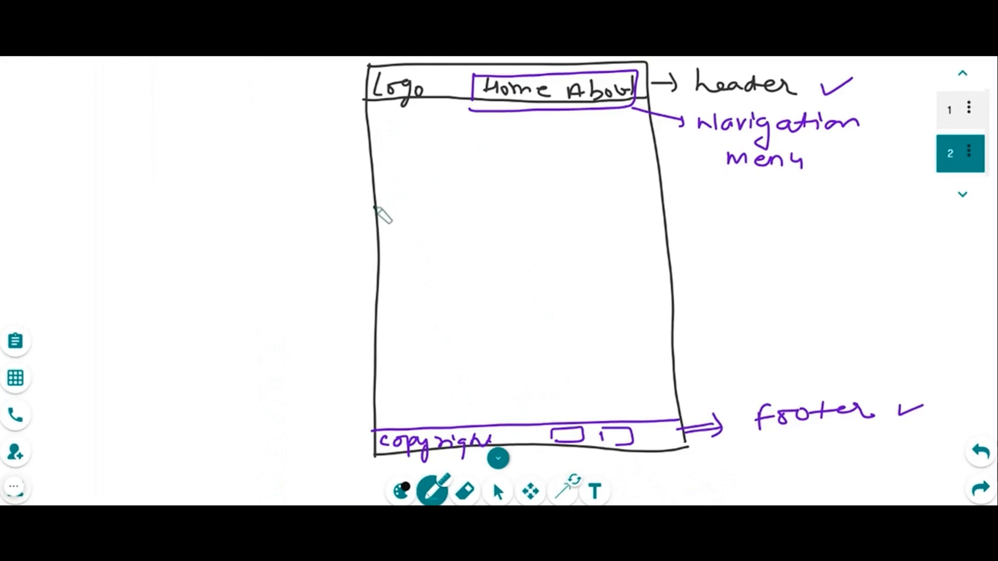
{"action": "left_click_drag", "start_coordinate": [374, 207], "coordinate": [647, 199]}
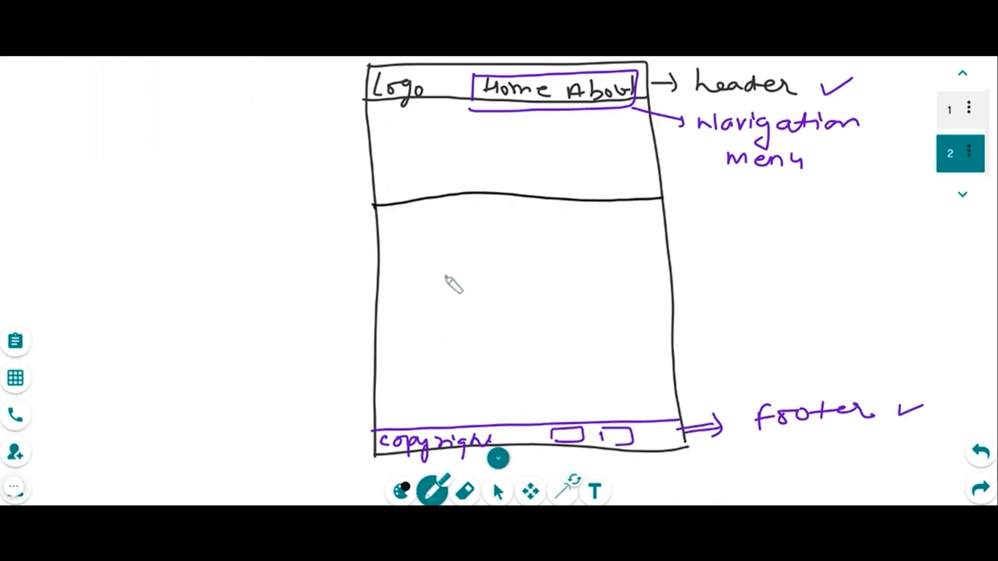
{"action": "left_click_drag", "start_coordinate": [378, 323], "coordinate": [675, 323]}
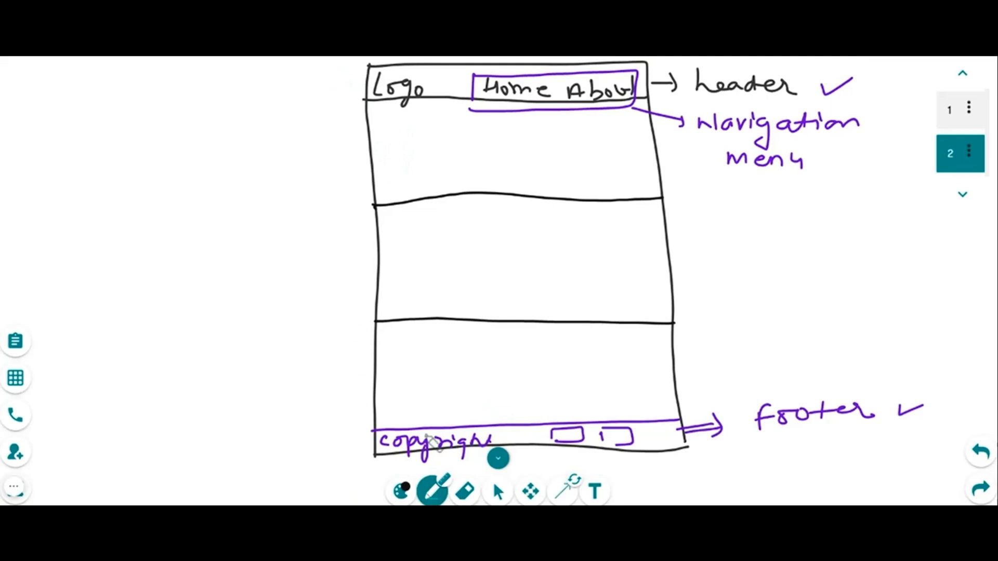
Step: With a red pen, draw a box containing the word "Image" in the first body section
{"action": "left_click", "coordinate": [402, 491]}
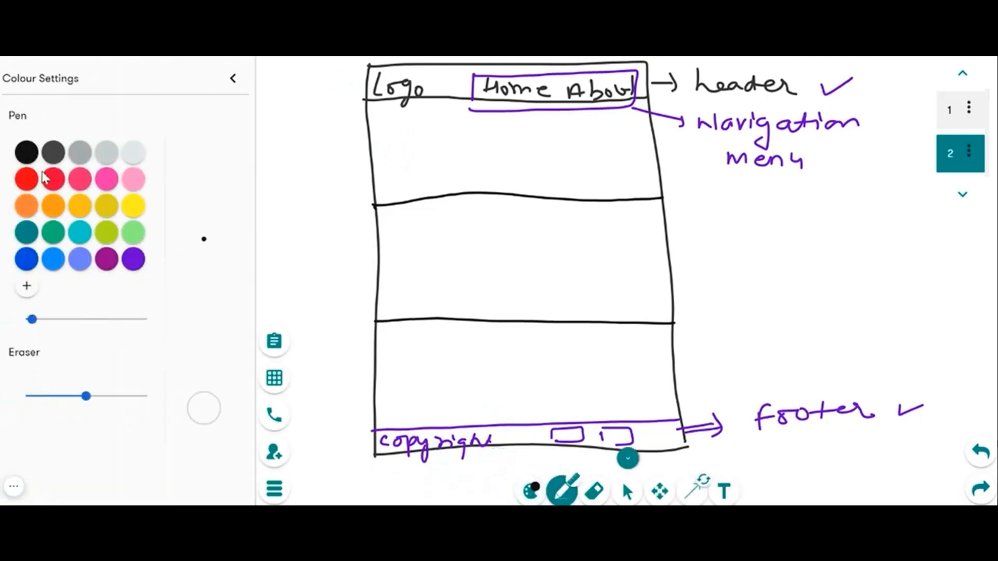
{"action": "left_click", "coordinate": [34, 183]}
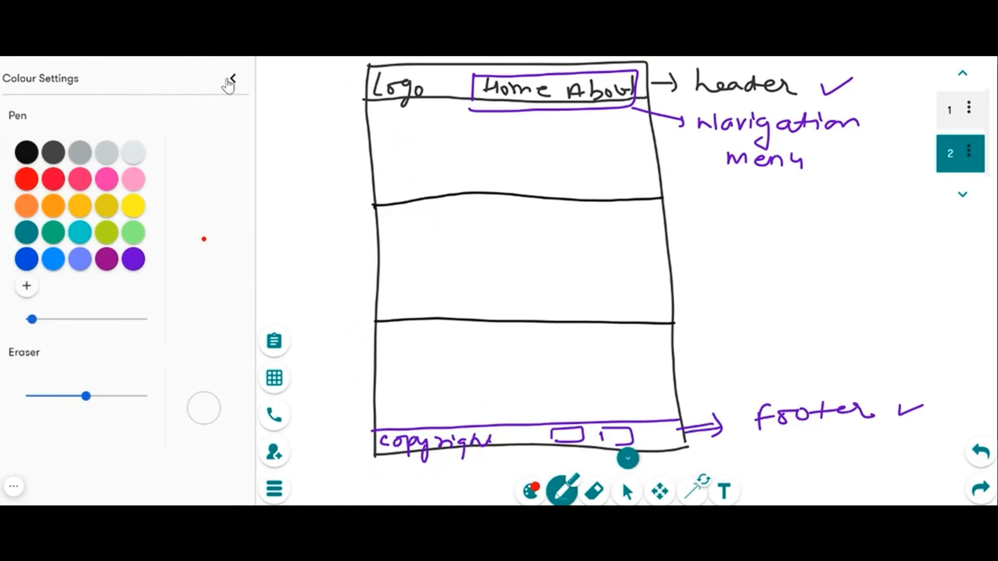
{"action": "left_click", "coordinate": [231, 79]}
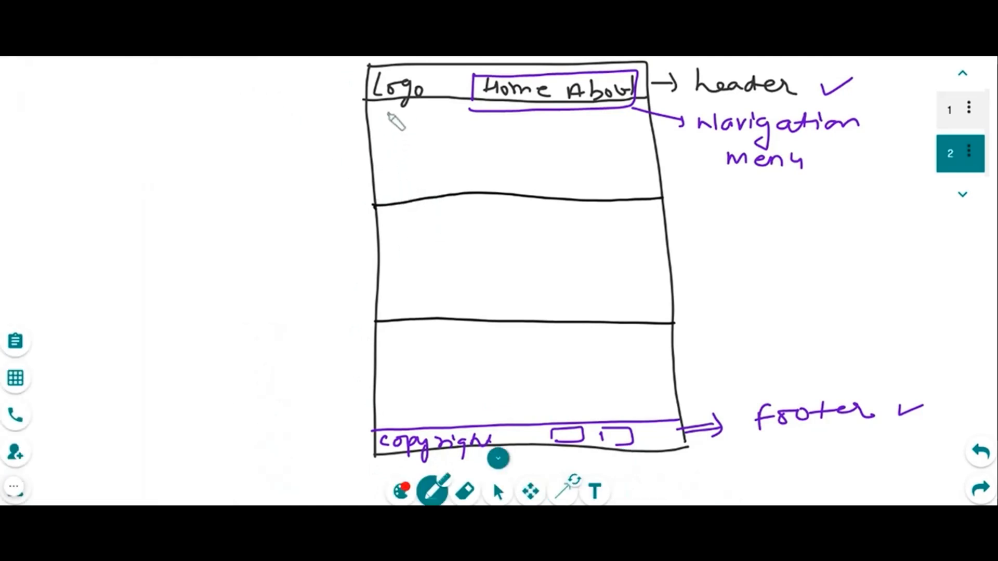
{"action": "left_click_drag", "start_coordinate": [383, 113], "coordinate": [373, 183]}
{"action": "mouse_move", "coordinate": [422, 113]}
{"action": "left_mouse_down"}
{"action": "mouse_move", "coordinate": [484, 179]}
{"action": "mouse_move", "coordinate": [373, 182]}
{"action": "left_mouse_up"}
{"action": "mouse_move", "coordinate": [381, 133]}
{"action": "left_mouse_down"}
{"action": "mouse_move", "coordinate": [396, 132]}
{"action": "mouse_move", "coordinate": [391, 155]}
{"action": "left_mouse_up"}
{"action": "mouse_move", "coordinate": [386, 156]}
{"action": "left_mouse_down"}
{"action": "mouse_move", "coordinate": [448, 156]}
{"action": "mouse_move", "coordinate": [448, 168]}
{"action": "mouse_move", "coordinate": [470, 139]}
{"action": "left_mouse_up"}
Step: Write "text" and "button" beside the image box in the first body section
{"action": "left_click_drag", "start_coordinate": [535, 120], "coordinate": [534, 139]}
{"action": "left_click_drag", "start_coordinate": [529, 131], "coordinate": [559, 135]}
{"action": "left_click_drag", "start_coordinate": [562, 125], "coordinate": [575, 136]}
{"action": "mouse_move", "coordinate": [574, 123]}
{"action": "left_mouse_down"}
{"action": "mouse_move", "coordinate": [562, 137]}
{"action": "mouse_move", "coordinate": [586, 136]}
{"action": "left_mouse_up"}
{"action": "left_click_drag", "start_coordinate": [578, 130], "coordinate": [599, 129]}
{"action": "mouse_move", "coordinate": [546, 153]}
{"action": "left_mouse_down"}
{"action": "mouse_move", "coordinate": [559, 176]}
{"action": "mouse_move", "coordinate": [588, 178]}
{"action": "left_mouse_up"}
{"action": "left_click_drag", "start_coordinate": [601, 161], "coordinate": [603, 178]}
{"action": "left_click_drag", "start_coordinate": [582, 167], "coordinate": [648, 173]}
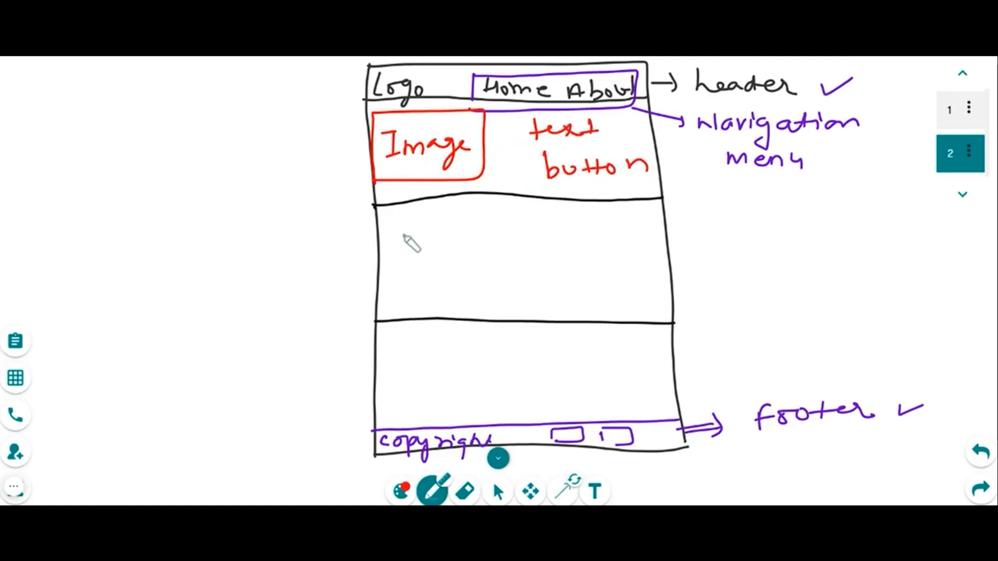
Step: Trace the section dividers in red and write "Image video text button form" in the middle section
{"action": "left_click_drag", "start_coordinate": [371, 204], "coordinate": [671, 210]}
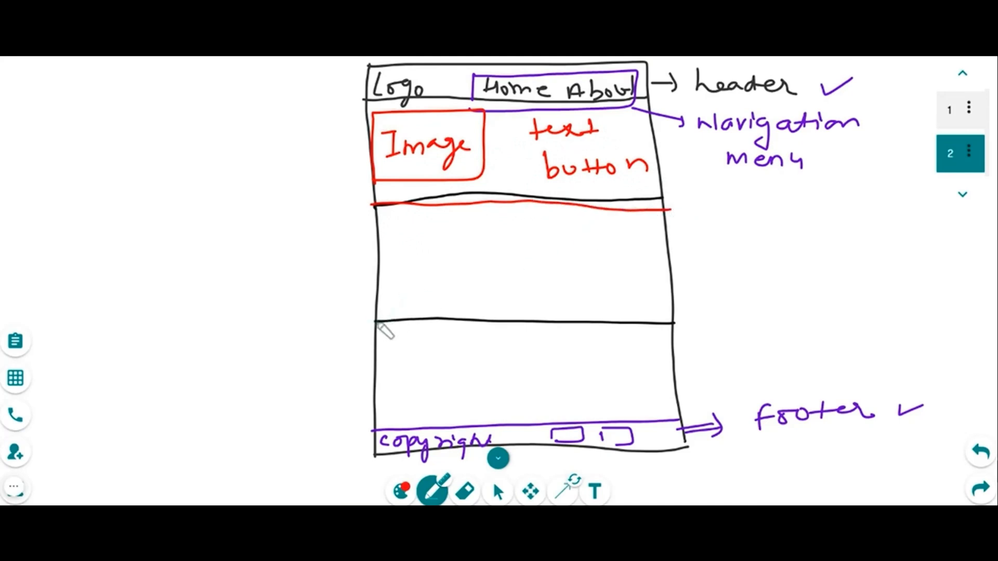
{"action": "left_click_drag", "start_coordinate": [379, 324], "coordinate": [682, 328]}
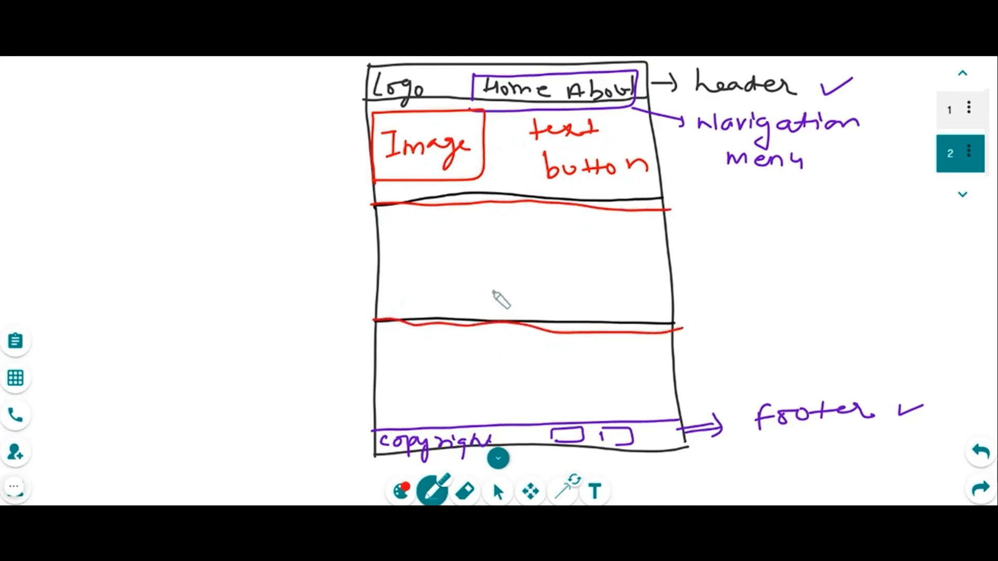
{"action": "mouse_move", "coordinate": [384, 242]}
{"action": "left_mouse_down"}
{"action": "mouse_move", "coordinate": [402, 240]}
{"action": "mouse_move", "coordinate": [406, 260]}
{"action": "mouse_move", "coordinate": [564, 237]}
{"action": "mouse_move", "coordinate": [619, 249]}
{"action": "left_mouse_up"}
{"action": "mouse_move", "coordinate": [441, 266]}
{"action": "left_mouse_down"}
{"action": "mouse_move", "coordinate": [460, 285]}
{"action": "mouse_move", "coordinate": [530, 260]}
{"action": "mouse_move", "coordinate": [575, 282]}
{"action": "mouse_move", "coordinate": [597, 272]}
{"action": "mouse_move", "coordinate": [602, 290]}
{"action": "left_mouse_up"}
{"action": "left_click_drag", "start_coordinate": [507, 311], "coordinate": [580, 304]}
{"action": "left_click_drag", "start_coordinate": [646, 309], "coordinate": [653, 312]}
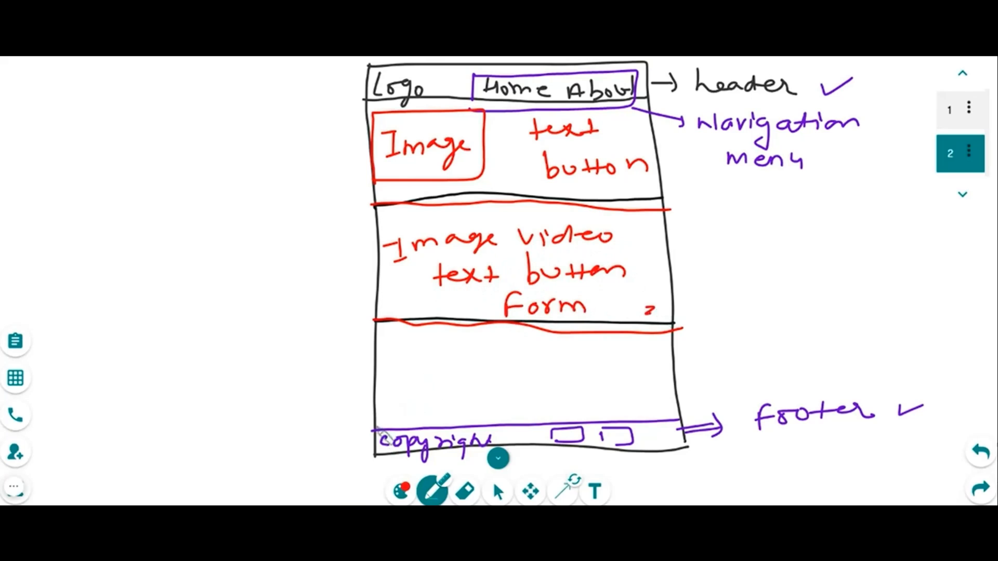
{"action": "left_click_drag", "start_coordinate": [372, 424], "coordinate": [670, 422]}
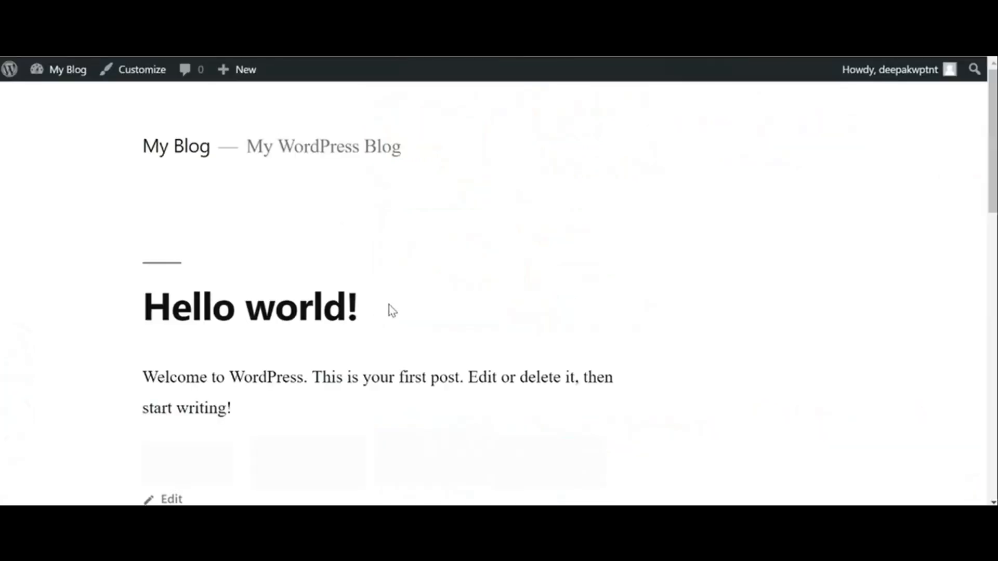
Step: Switch to the My Blog WordPress site and look through its home page from top to bottom
{"action": "scroll", "coordinate": [388, 310], "scroll_direction": "down", "scroll_amount": 15}
{"action": "scroll", "coordinate": [390, 310], "scroll_direction": "up", "scroll_amount": 15}
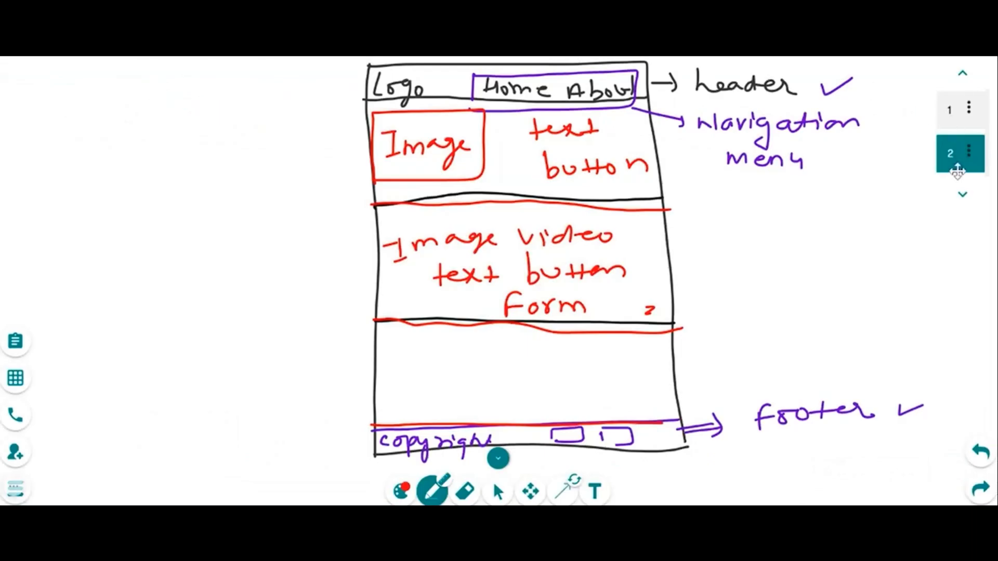
Step: Go to whiteboard page 3 and write the heading "Theme" with a double underline
{"action": "left_click", "coordinate": [962, 194]}
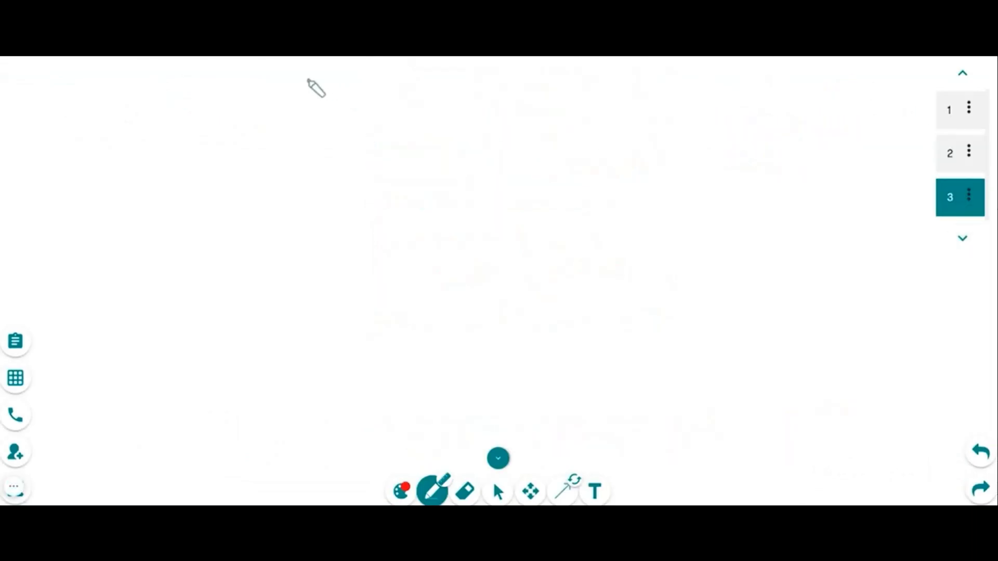
{"action": "left_click_drag", "start_coordinate": [323, 97], "coordinate": [353, 94]}
{"action": "mouse_move", "coordinate": [341, 96]}
{"action": "left_mouse_down"}
{"action": "mouse_move", "coordinate": [341, 117]}
{"action": "mouse_move", "coordinate": [458, 109]}
{"action": "left_mouse_up"}
{"action": "left_click_drag", "start_coordinate": [332, 140], "coordinate": [472, 128]}
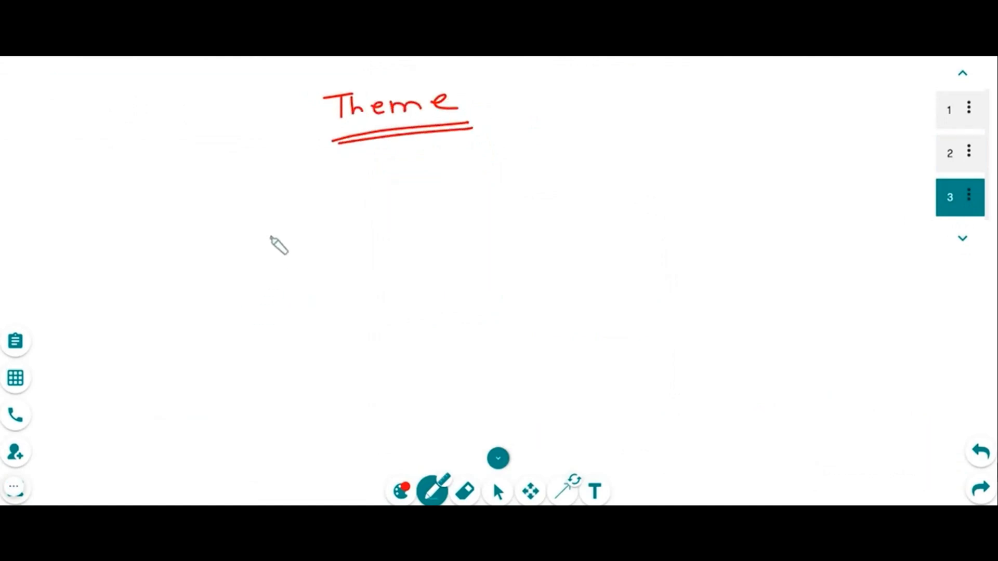
Step: Write "wordpress" below the heading, underline it and draw a short arrow after it
{"action": "mouse_move", "coordinate": [269, 231]}
{"action": "left_mouse_down"}
{"action": "mouse_move", "coordinate": [360, 221]}
{"action": "mouse_move", "coordinate": [380, 240]}
{"action": "mouse_move", "coordinate": [421, 229]}
{"action": "mouse_move", "coordinate": [459, 241]}
{"action": "mouse_move", "coordinate": [470, 223]}
{"action": "left_mouse_up"}
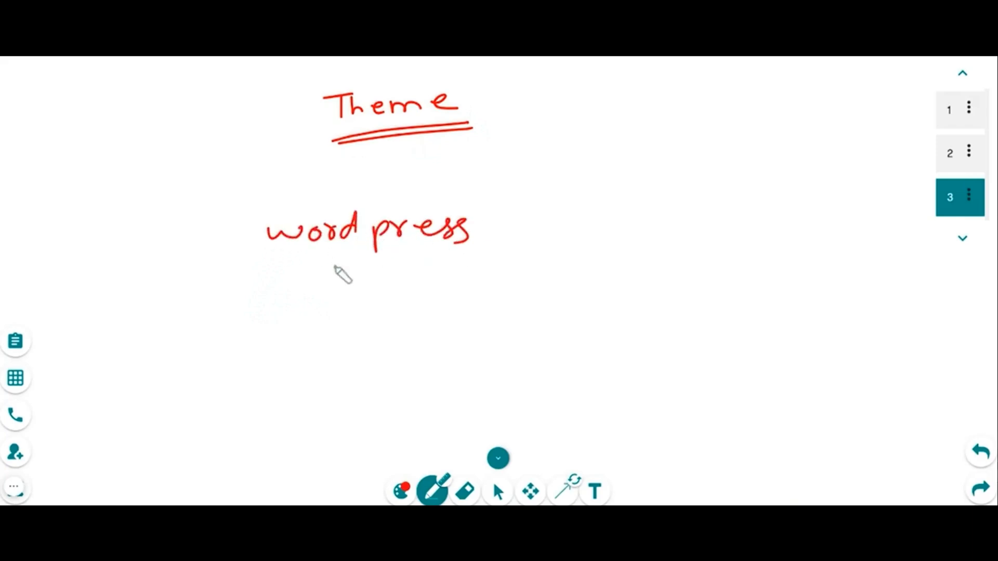
{"action": "left_click_drag", "start_coordinate": [284, 276], "coordinate": [414, 261]}
{"action": "mouse_move", "coordinate": [490, 221]}
{"action": "left_mouse_down"}
{"action": "mouse_move", "coordinate": [521, 211]}
{"action": "mouse_move", "coordinate": [514, 221]}
{"action": "left_mouse_up"}
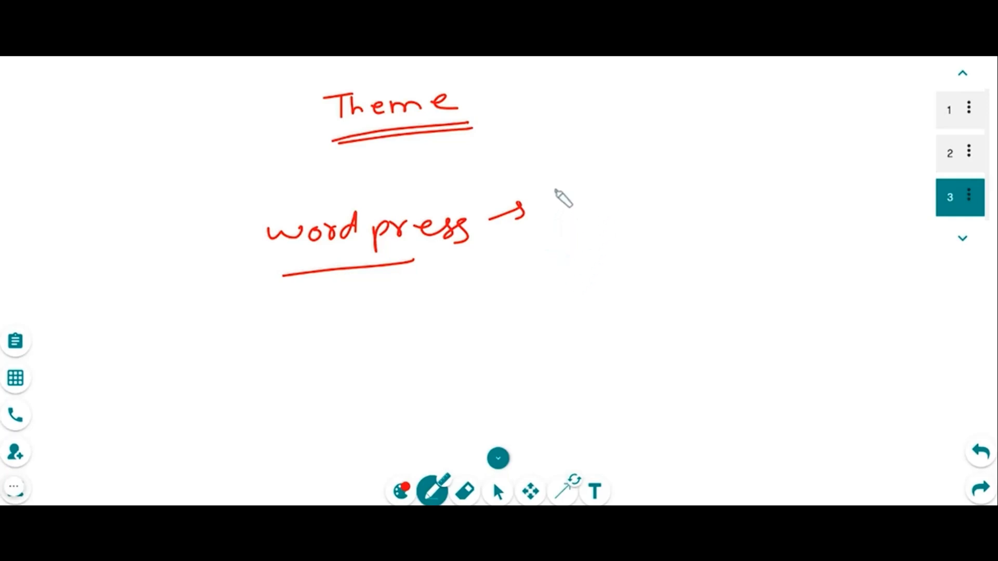
Step: Write "Free" and "paid" as the theme types after the arrow, and mark them with underlines and dots
{"action": "mouse_move", "coordinate": [557, 205]}
{"action": "left_mouse_down"}
{"action": "mouse_move", "coordinate": [574, 174]}
{"action": "mouse_move", "coordinate": [635, 182]}
{"action": "left_mouse_up"}
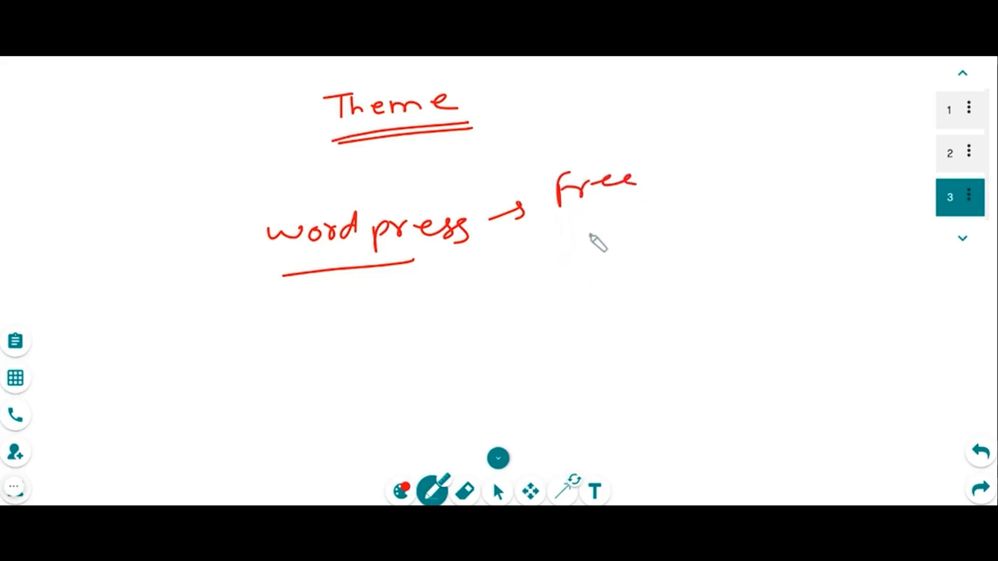
{"action": "mouse_move", "coordinate": [581, 239]}
{"action": "left_mouse_down"}
{"action": "mouse_move", "coordinate": [574, 264]}
{"action": "mouse_move", "coordinate": [603, 235]}
{"action": "left_mouse_up"}
{"action": "mouse_move", "coordinate": [629, 225]}
{"action": "left_mouse_down"}
{"action": "mouse_move", "coordinate": [646, 240]}
{"action": "mouse_move", "coordinate": [679, 208]}
{"action": "mouse_move", "coordinate": [581, 211]}
{"action": "mouse_move", "coordinate": [688, 198]}
{"action": "left_mouse_up"}
{"action": "left_click_drag", "start_coordinate": [623, 268], "coordinate": [649, 266]}
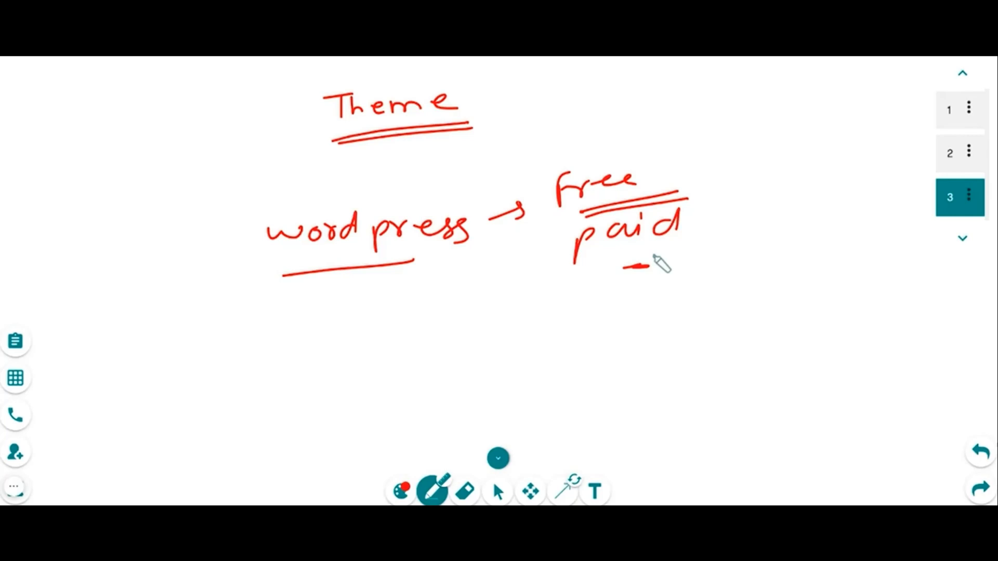
{"action": "left_click_drag", "start_coordinate": [670, 165], "coordinate": [678, 164]}
{"action": "left_click", "coordinate": [736, 223]}
Step: Draw a bracket arrow down from "Free" to the words "The Best theme" and frame "Best theme" with lines
{"action": "mouse_move", "coordinate": [543, 192]}
{"action": "left_mouse_down"}
{"action": "mouse_move", "coordinate": [521, 304]}
{"action": "mouse_move", "coordinate": [543, 339]}
{"action": "mouse_move", "coordinate": [533, 338]}
{"action": "left_mouse_up"}
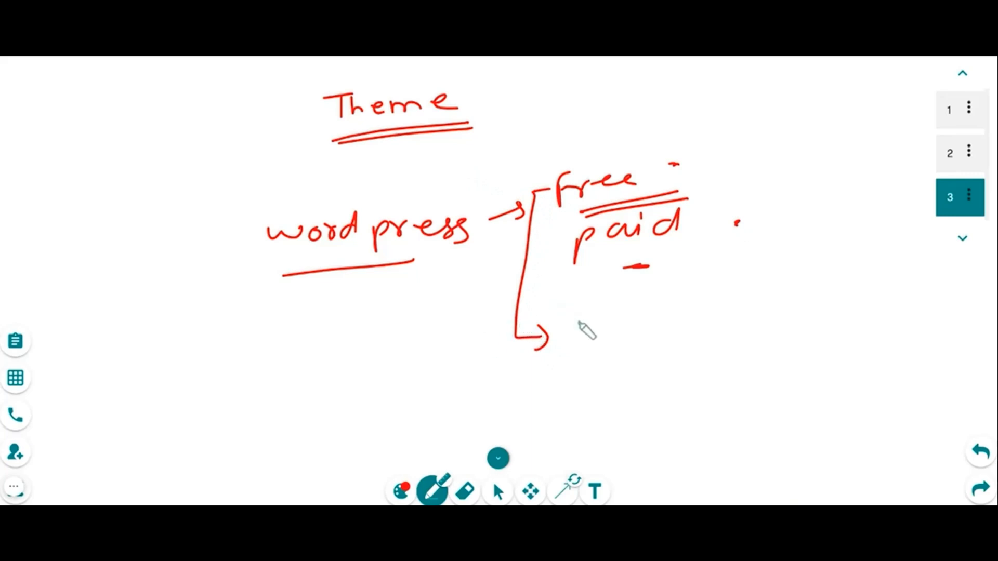
{"action": "mouse_move", "coordinate": [566, 323]}
{"action": "left_mouse_down"}
{"action": "mouse_move", "coordinate": [579, 350]}
{"action": "mouse_move", "coordinate": [843, 319]}
{"action": "left_mouse_up"}
{"action": "left_click_drag", "start_coordinate": [866, 323], "coordinate": [914, 312]}
{"action": "left_click_drag", "start_coordinate": [609, 351], "coordinate": [875, 327]}
{"action": "left_click_drag", "start_coordinate": [645, 299], "coordinate": [886, 279]}
{"action": "left_click_drag", "start_coordinate": [913, 276], "coordinate": [849, 329]}
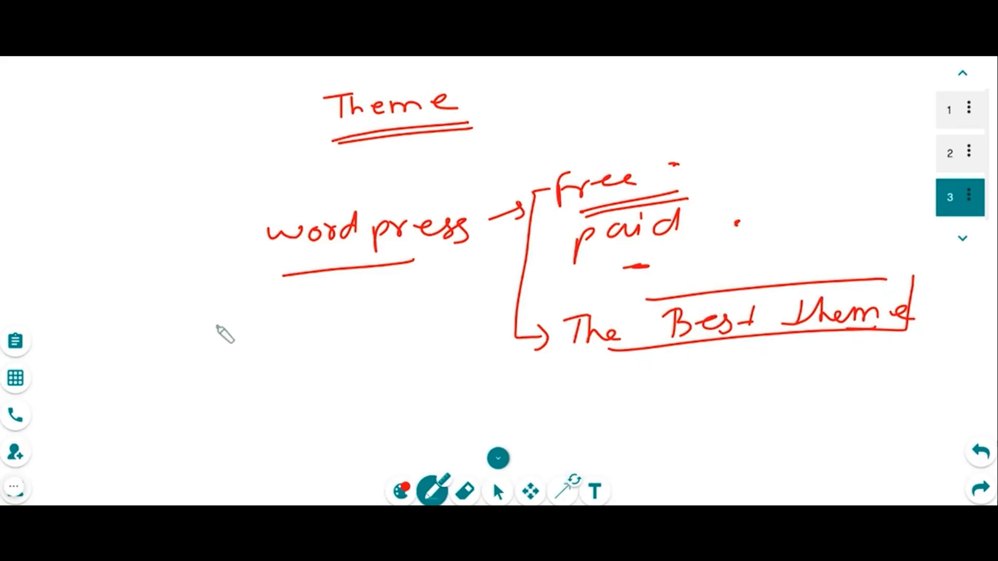
Step: Write "oceanwp theme" beside "The Best theme" and draw a box around "oceanwp"
{"action": "mouse_move", "coordinate": [214, 363]}
{"action": "left_mouse_down"}
{"action": "mouse_move", "coordinate": [205, 359]}
{"action": "mouse_move", "coordinate": [423, 350]}
{"action": "mouse_move", "coordinate": [507, 335]}
{"action": "left_mouse_up"}
{"action": "left_click_drag", "start_coordinate": [177, 395], "coordinate": [395, 359]}
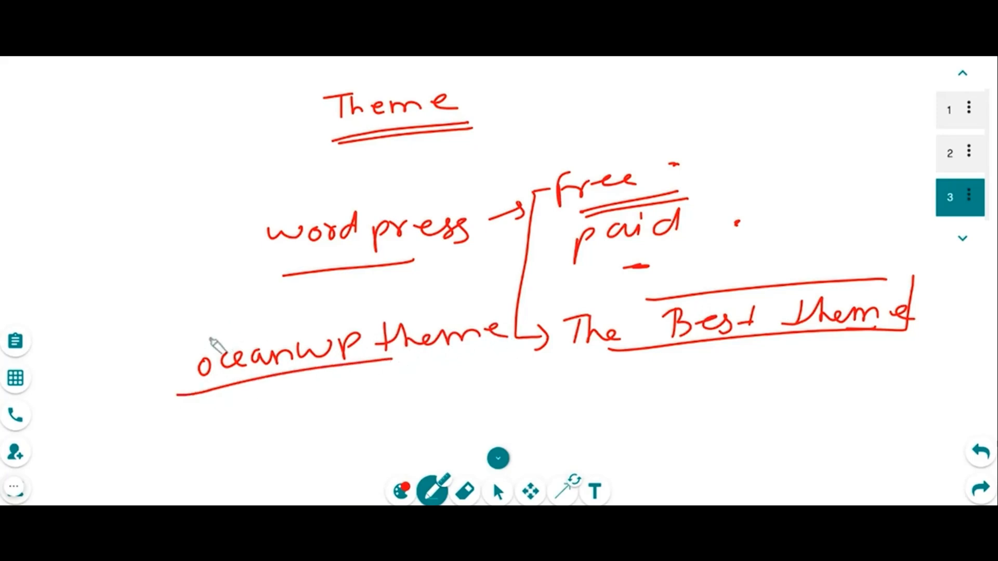
{"action": "mouse_move", "coordinate": [161, 352]}
{"action": "left_mouse_down"}
{"action": "mouse_move", "coordinate": [350, 313]}
{"action": "mouse_move", "coordinate": [359, 360]}
{"action": "left_mouse_up"}
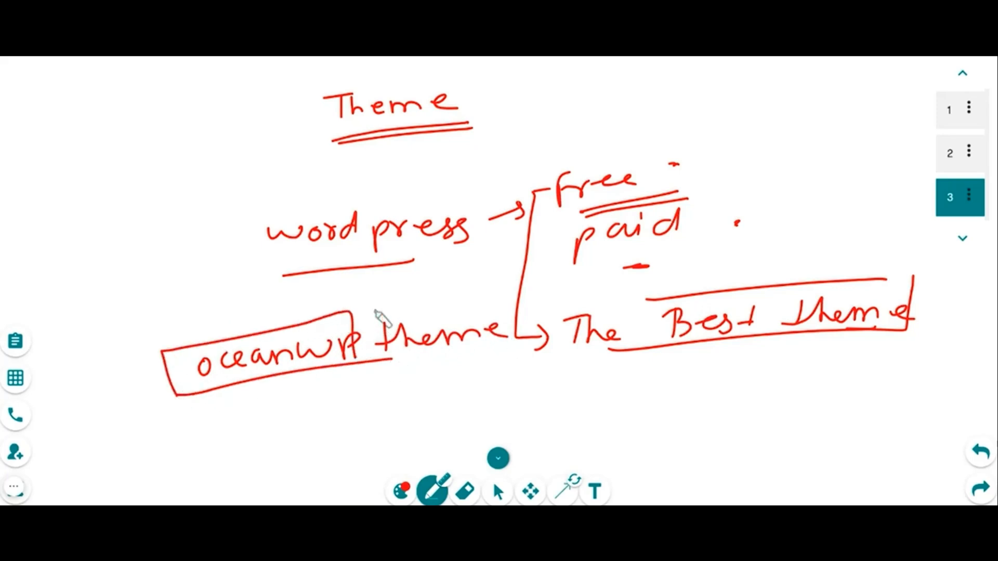
{"action": "mouse_move", "coordinate": [375, 309]}
{"action": "left_mouse_down"}
{"action": "mouse_move", "coordinate": [374, 359]}
{"action": "mouse_move", "coordinate": [416, 361]}
{"action": "mouse_move", "coordinate": [400, 358]}
{"action": "left_mouse_up"}
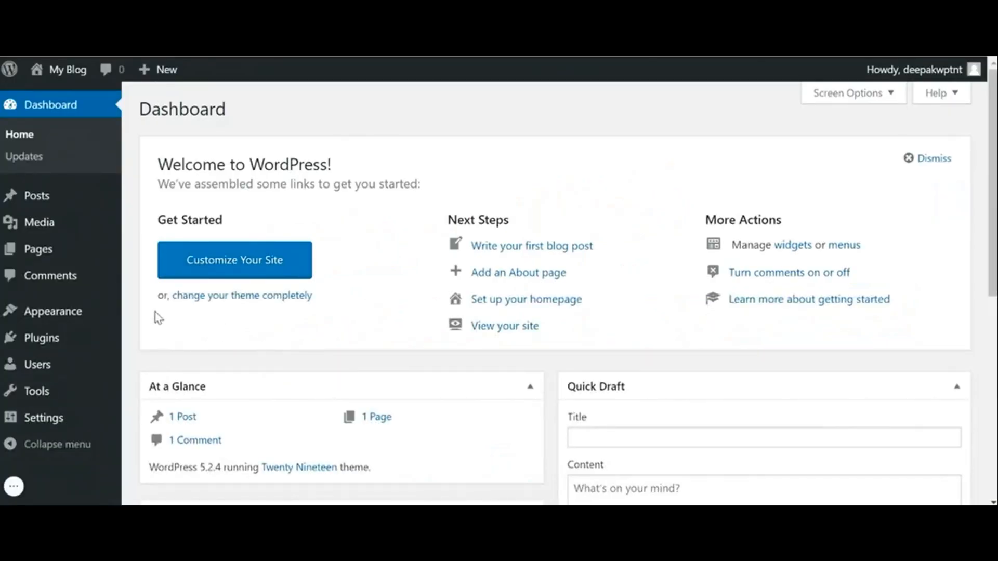
Step: Switch to WordPress and view the connection security information of the My Blog site
{"action": "mouse_move", "coordinate": [89, 317]}
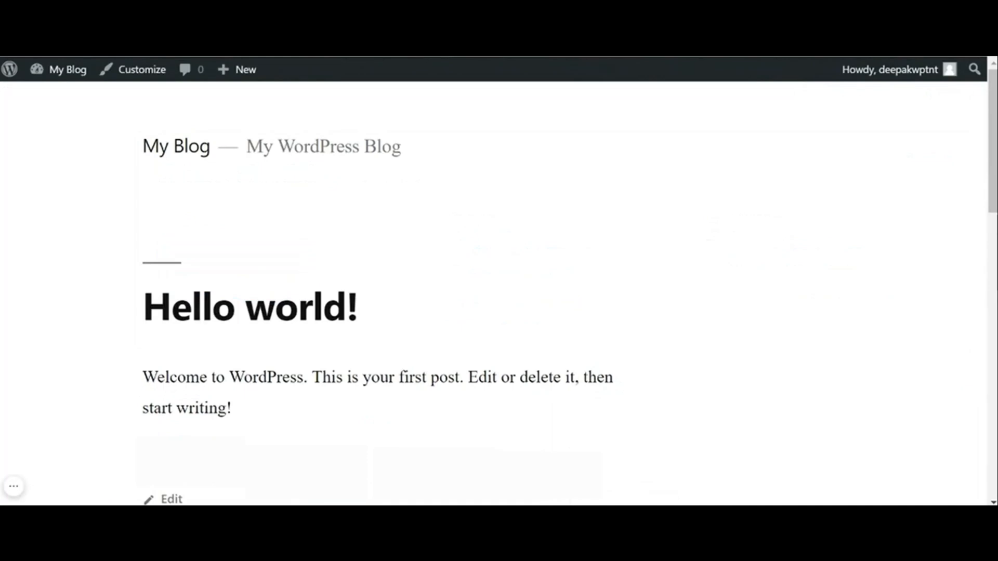
{"action": "left_click", "coordinate": [89, 35]}
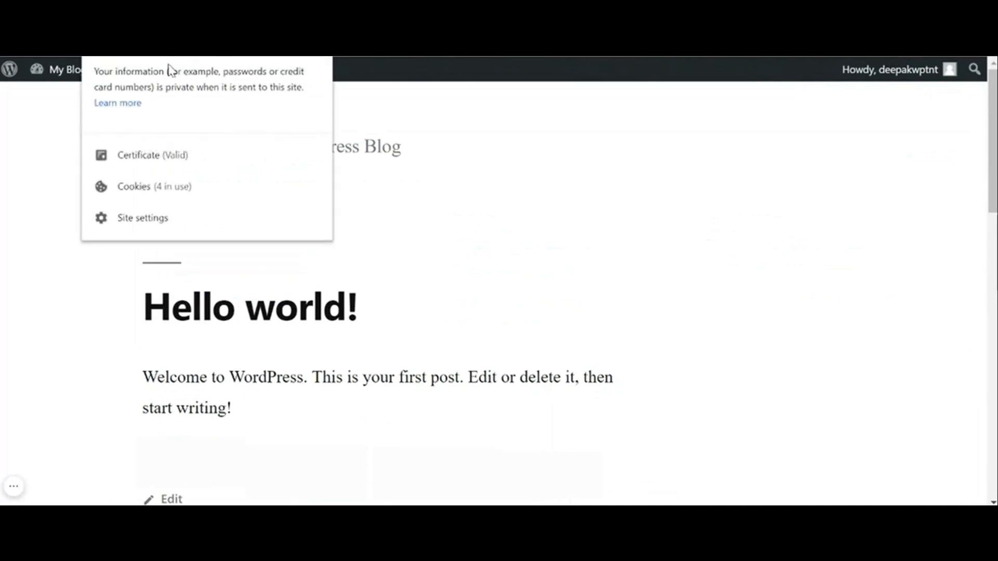
{"action": "left_click", "coordinate": [326, 52]}
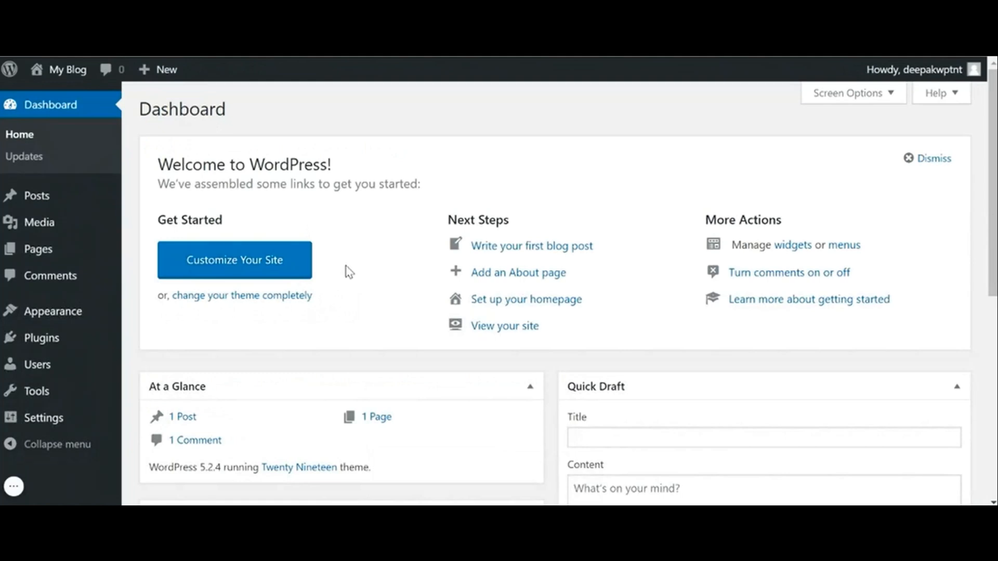
Step: Open the page for adding new themes and search the theme directory for "ocean wp"
{"action": "mouse_move", "coordinate": [82, 314]}
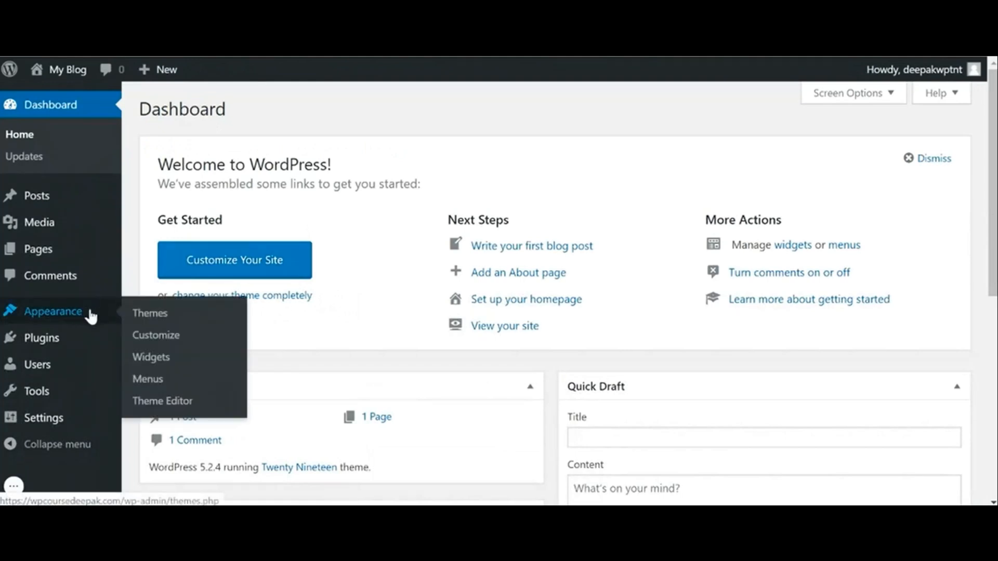
{"action": "left_click", "coordinate": [157, 315]}
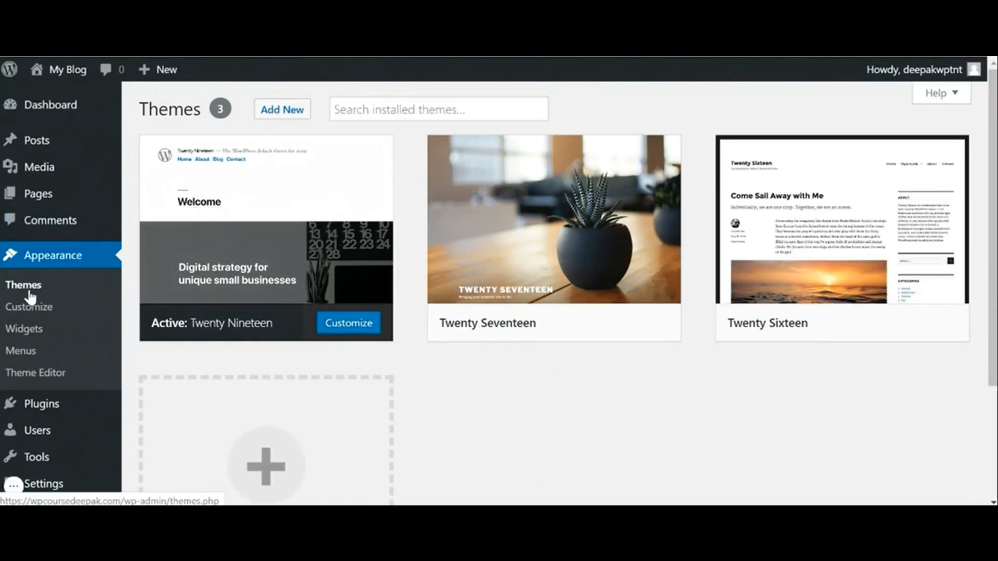
{"action": "left_click", "coordinate": [282, 120]}
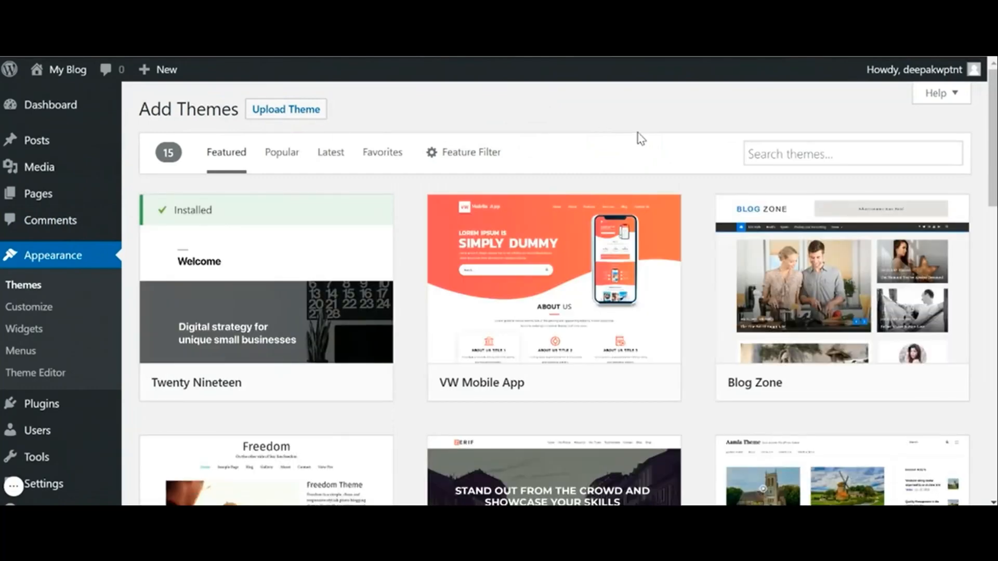
{"action": "left_click", "coordinate": [821, 152]}
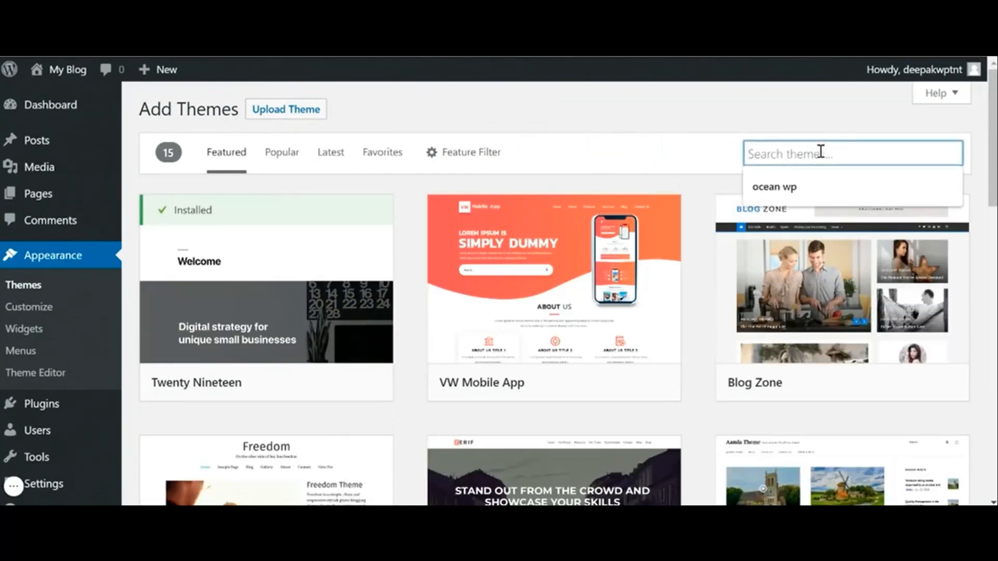
{"action": "type", "text": "ocean wp"}
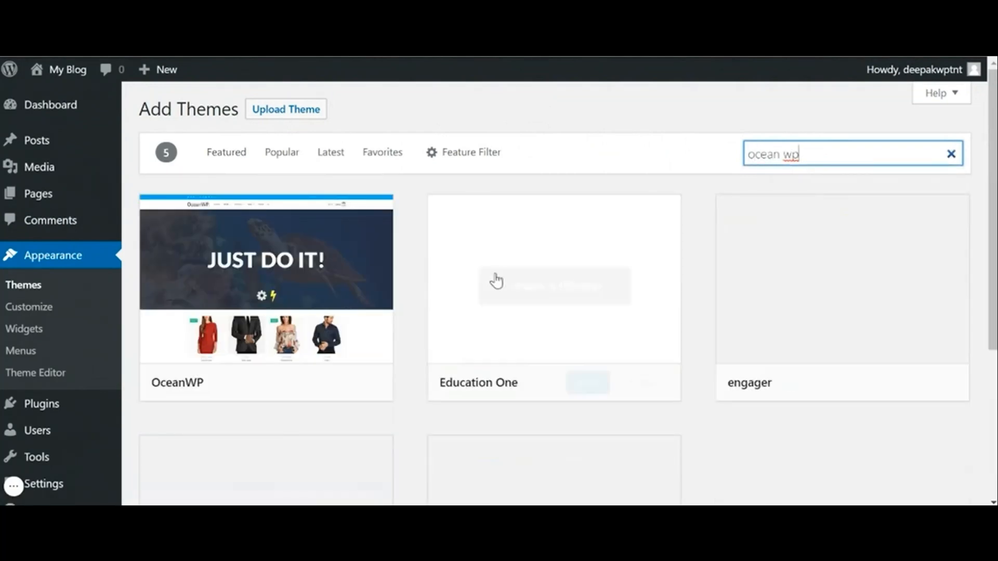
Step: Install the OceanWP theme from the search results and activate it
{"action": "mouse_move", "coordinate": [243, 330]}
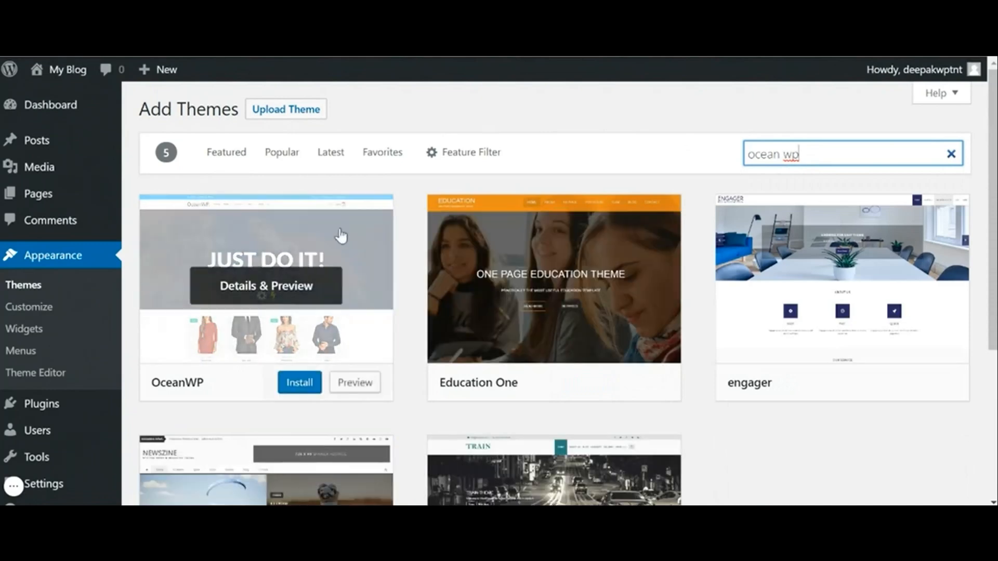
{"action": "left_click", "coordinate": [300, 383]}
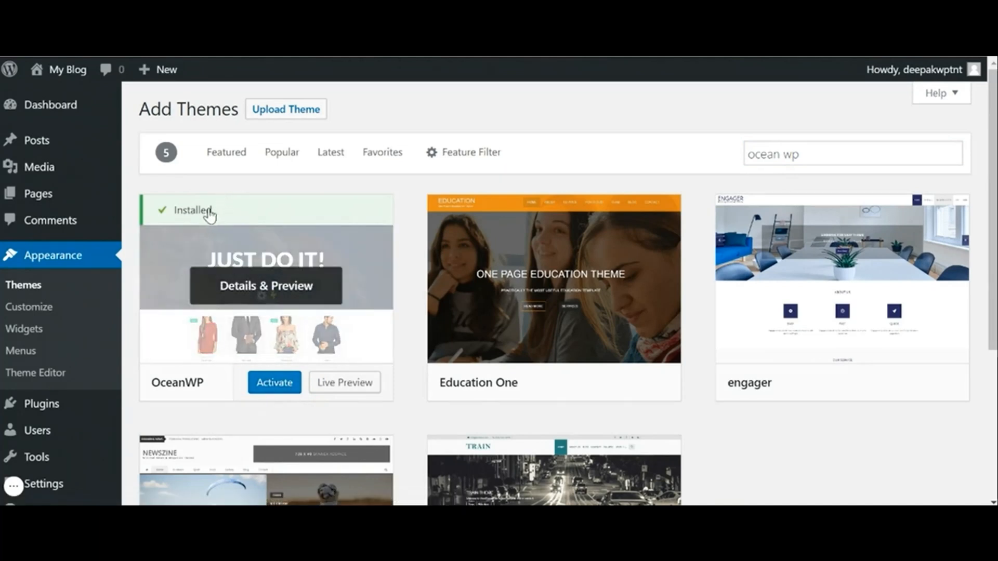
{"action": "left_click", "coordinate": [275, 384]}
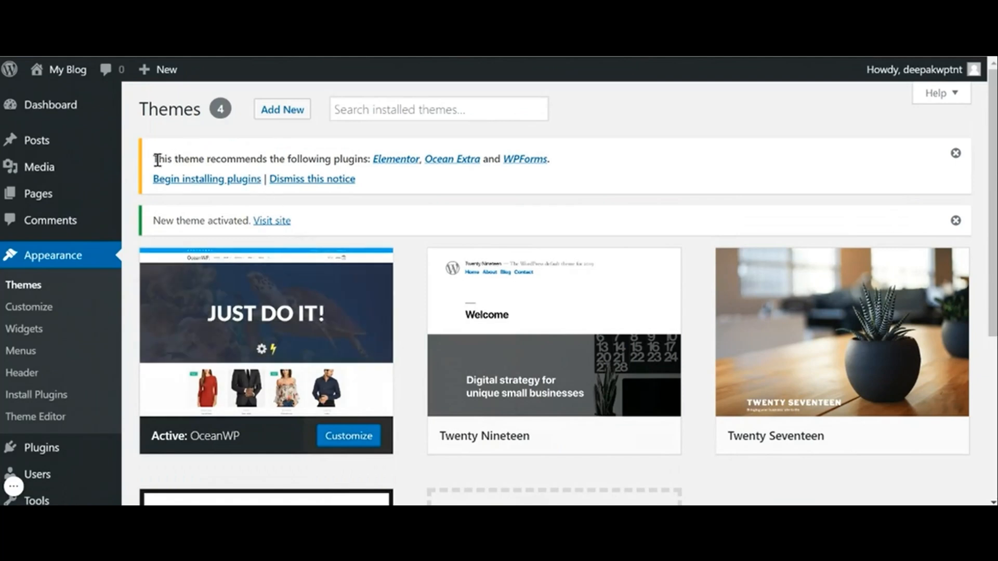
Step: Highlight the recommended-plugins notice and the plugin name "Elementor" in it
{"action": "left_click_drag", "start_coordinate": [155, 161], "coordinate": [368, 157]}
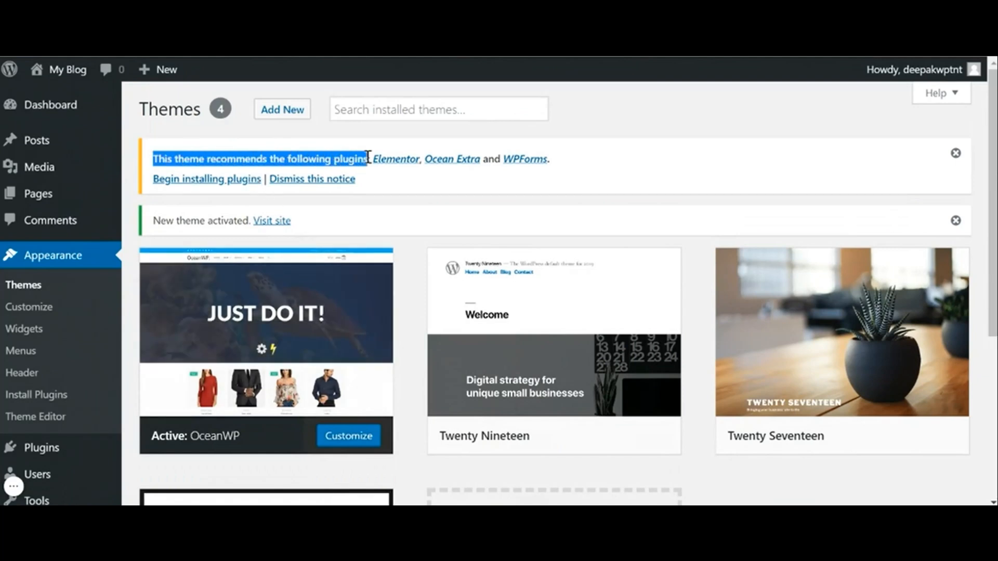
{"action": "left_click", "coordinate": [368, 158]}
{"action": "left_click_drag", "start_coordinate": [371, 157], "coordinate": [416, 157]}
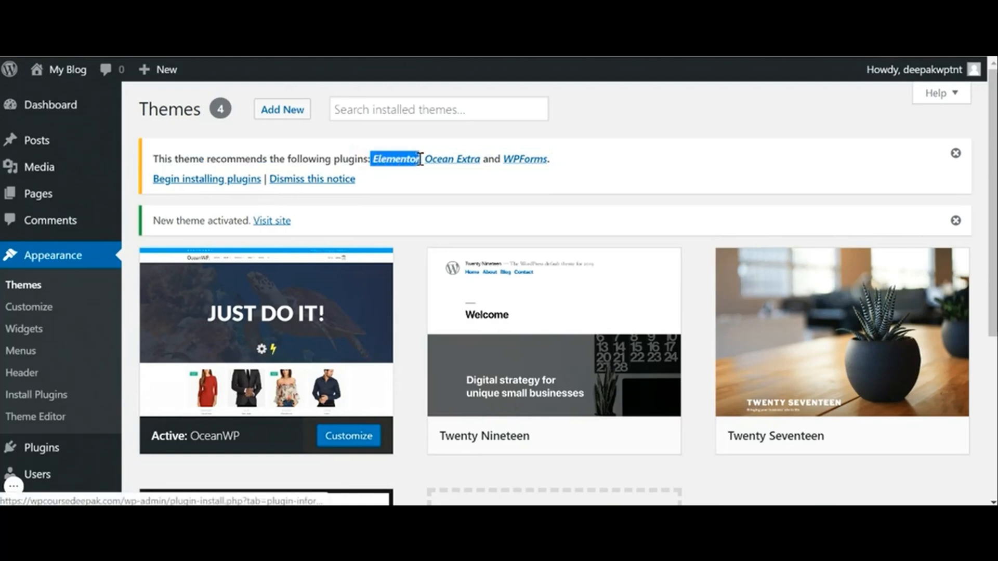
{"action": "left_click", "coordinate": [313, 155]}
{"action": "left_click_drag", "start_coordinate": [371, 158], "coordinate": [152, 156]}
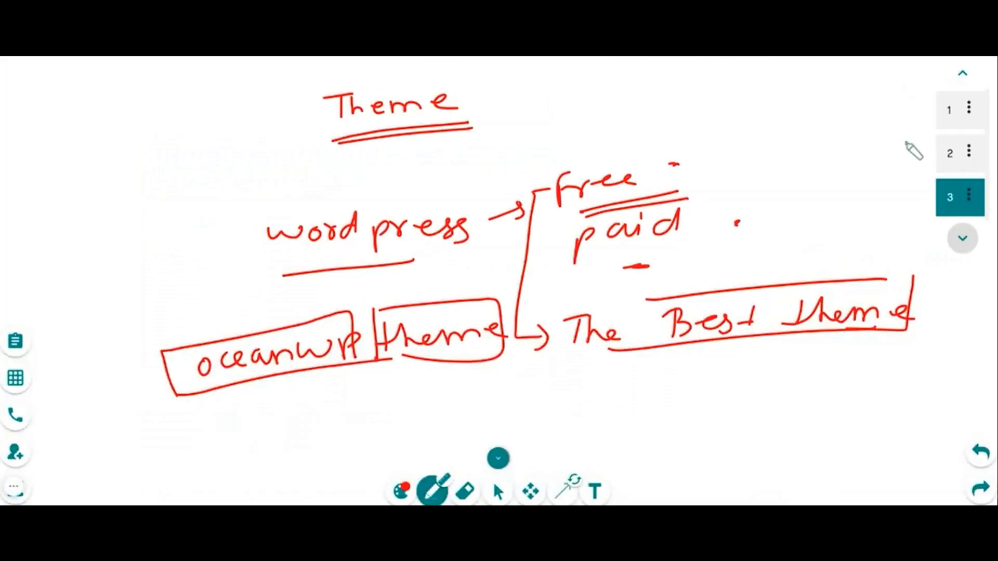
Step: Switch to the whiteboard's page 4 and write "Elementor" with an arrow down to a double-underlined "page builder"
{"action": "left_click", "coordinate": [955, 242]}
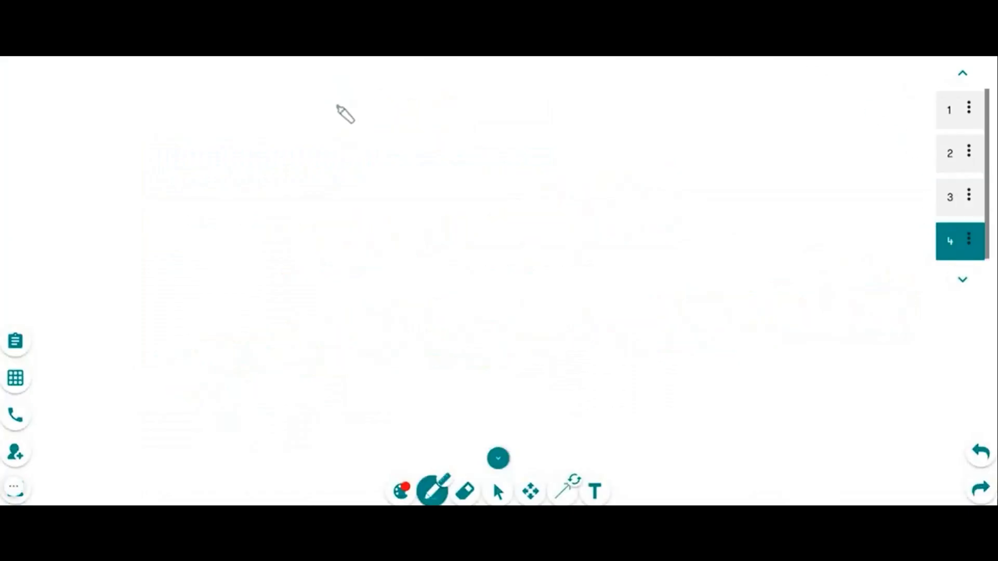
{"action": "mouse_move", "coordinate": [340, 108]}
{"action": "left_mouse_down"}
{"action": "mouse_move", "coordinate": [328, 131]}
{"action": "mouse_move", "coordinate": [341, 134]}
{"action": "left_mouse_up"}
{"action": "mouse_move", "coordinate": [352, 106]}
{"action": "left_mouse_down"}
{"action": "mouse_move", "coordinate": [353, 124]}
{"action": "mouse_move", "coordinate": [508, 104]}
{"action": "mouse_move", "coordinate": [528, 112]}
{"action": "mouse_move", "coordinate": [541, 96]}
{"action": "left_mouse_up"}
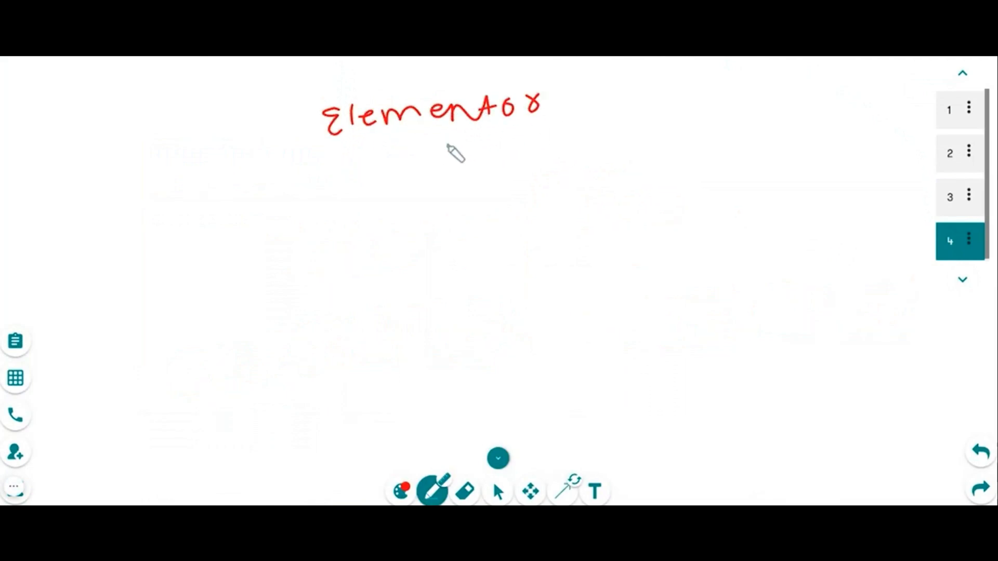
{"action": "mouse_move", "coordinate": [442, 136]}
{"action": "left_mouse_down"}
{"action": "mouse_move", "coordinate": [452, 164]}
{"action": "mouse_move", "coordinate": [469, 145]}
{"action": "left_mouse_up"}
{"action": "mouse_move", "coordinate": [416, 200]}
{"action": "left_mouse_down"}
{"action": "mouse_move", "coordinate": [483, 200]}
{"action": "mouse_move", "coordinate": [537, 182]}
{"action": "mouse_move", "coordinate": [567, 195]}
{"action": "mouse_move", "coordinate": [647, 185]}
{"action": "left_mouse_up"}
{"action": "left_click_drag", "start_coordinate": [372, 241], "coordinate": [656, 210]}
{"action": "left_click_drag", "start_coordinate": [655, 211], "coordinate": [399, 228]}
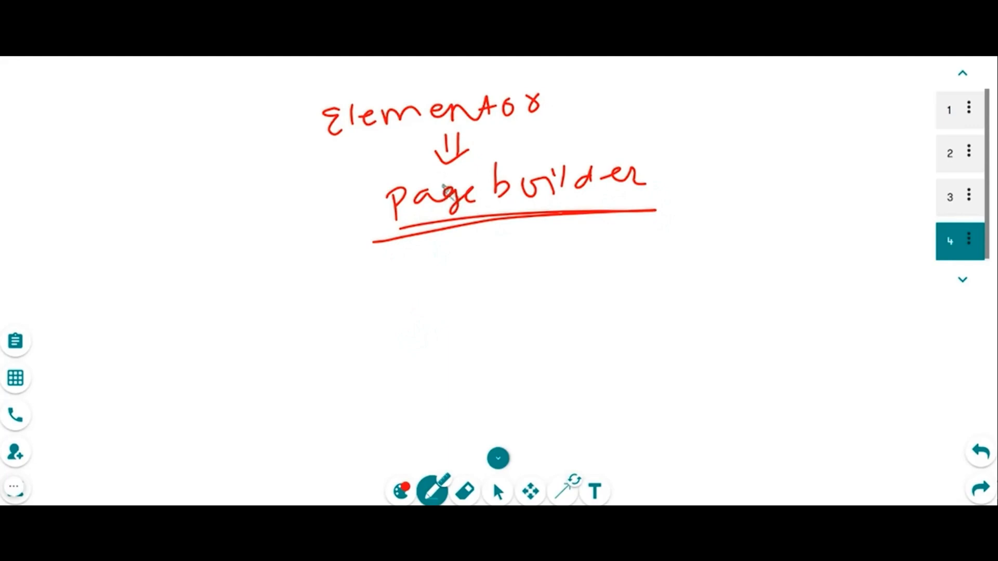
Step: Draw an arrow pointing at "Elementor" and two branch lines from it to the words "Free" and "paid"
{"action": "mouse_move", "coordinate": [551, 107]}
{"action": "left_mouse_down"}
{"action": "mouse_move", "coordinate": [578, 97]}
{"action": "mouse_move", "coordinate": [552, 107]}
{"action": "left_mouse_up"}
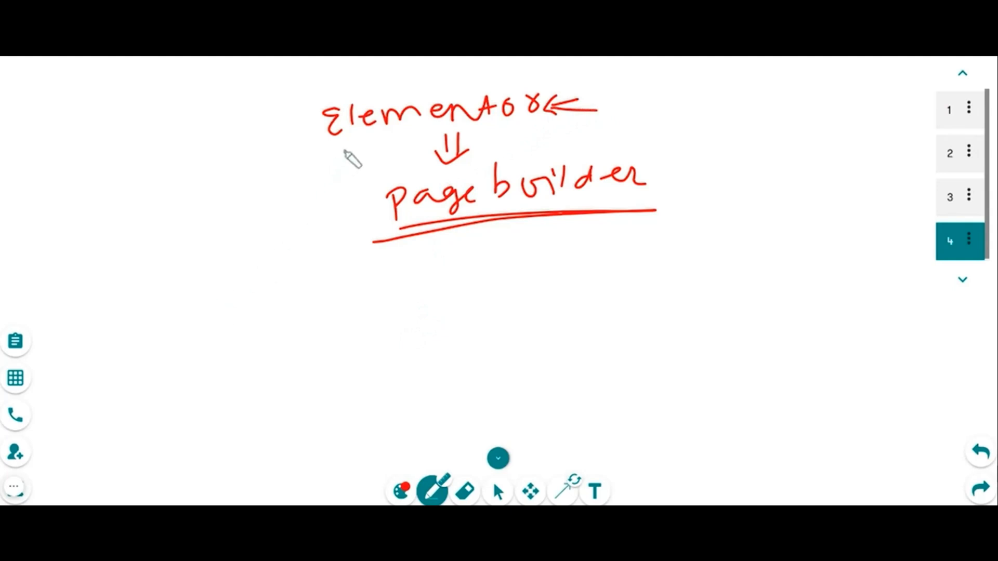
{"action": "mouse_move", "coordinate": [292, 191]}
{"action": "left_mouse_down"}
{"action": "mouse_move", "coordinate": [352, 143]}
{"action": "mouse_move", "coordinate": [343, 221]}
{"action": "left_mouse_up"}
{"action": "mouse_move", "coordinate": [205, 231]}
{"action": "left_mouse_down"}
{"action": "mouse_move", "coordinate": [221, 211]}
{"action": "mouse_move", "coordinate": [241, 218]}
{"action": "mouse_move", "coordinate": [265, 207]}
{"action": "left_mouse_up"}
{"action": "mouse_move", "coordinate": [274, 251]}
{"action": "left_mouse_down"}
{"action": "mouse_move", "coordinate": [281, 281]}
{"action": "mouse_move", "coordinate": [337, 261]}
{"action": "mouse_move", "coordinate": [348, 271]}
{"action": "left_mouse_up"}
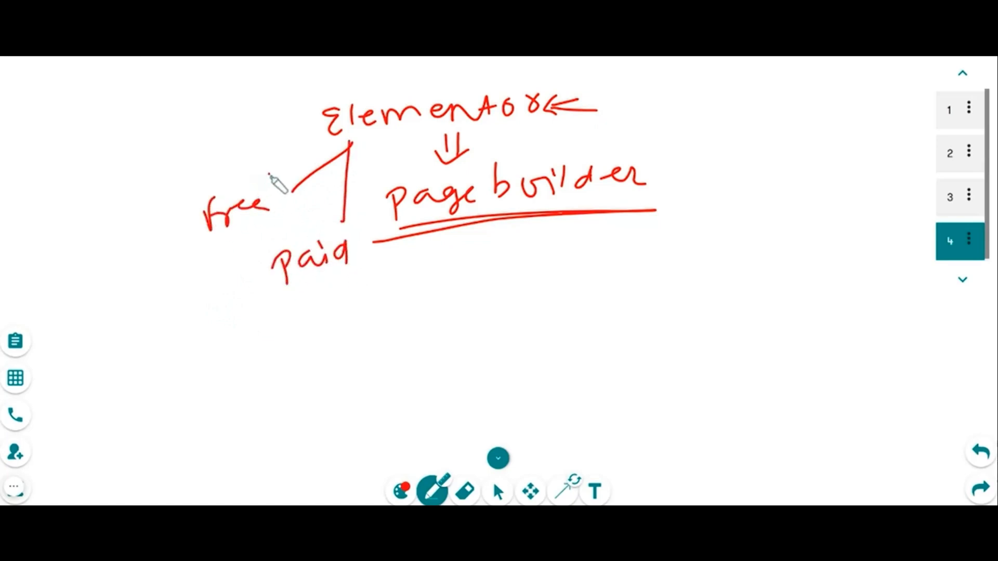
{"action": "mouse_move", "coordinate": [269, 174]}
{"action": "left_mouse_down"}
{"action": "mouse_move", "coordinate": [174, 212]}
{"action": "mouse_move", "coordinate": [268, 174]}
{"action": "left_mouse_up"}
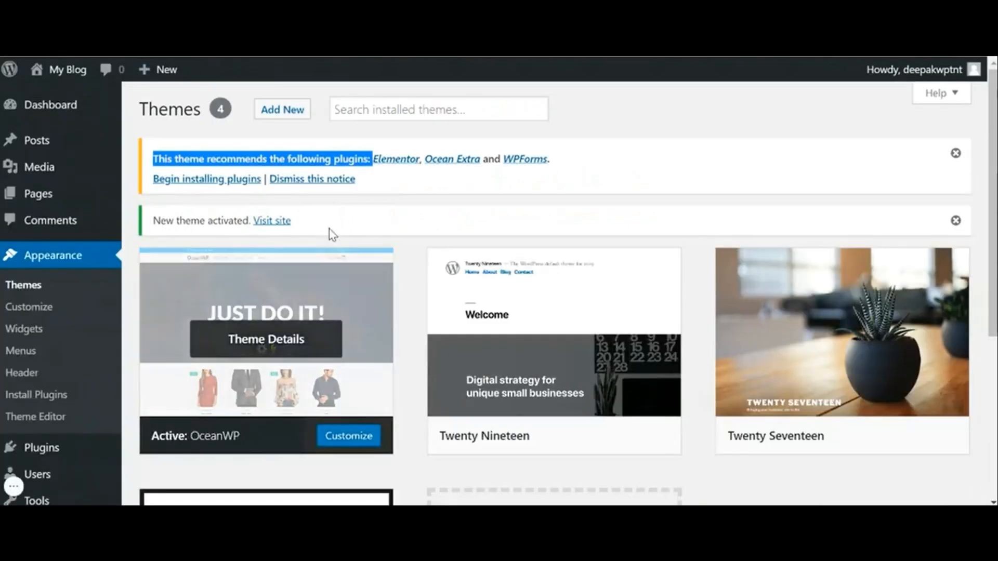
Step: Switch to WordPress and bulk-install all three recommended plugins: Elementor, Ocean Extra and WPForms
{"action": "left_click", "coordinate": [333, 234]}
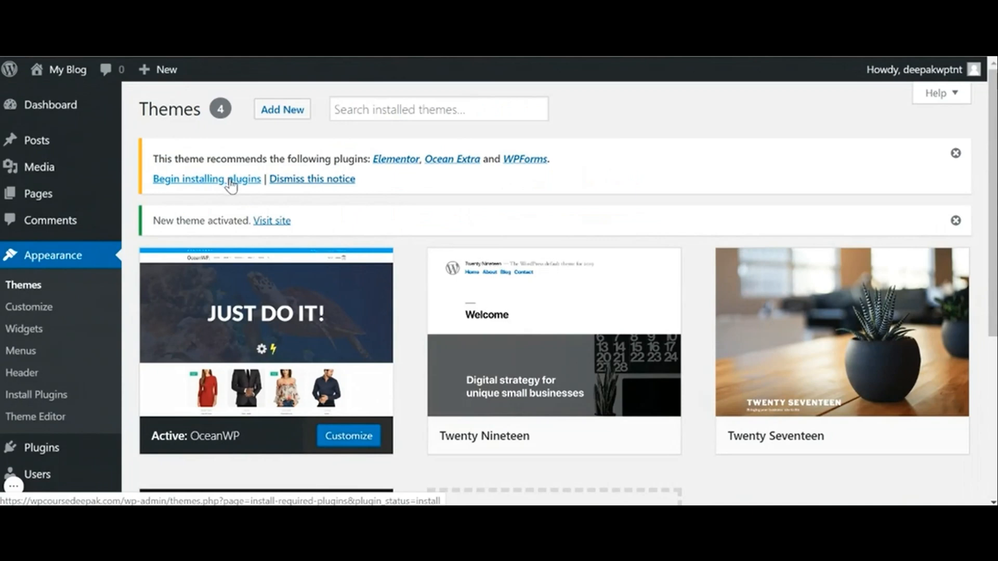
{"action": "left_click", "coordinate": [196, 179]}
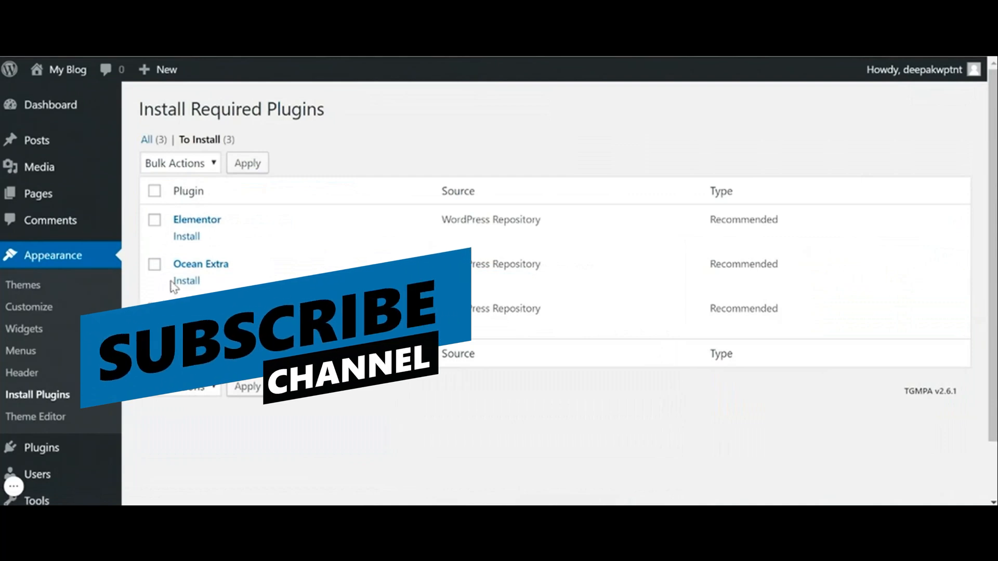
{"action": "left_click", "coordinate": [155, 193]}
{"action": "left_click", "coordinate": [155, 192]}
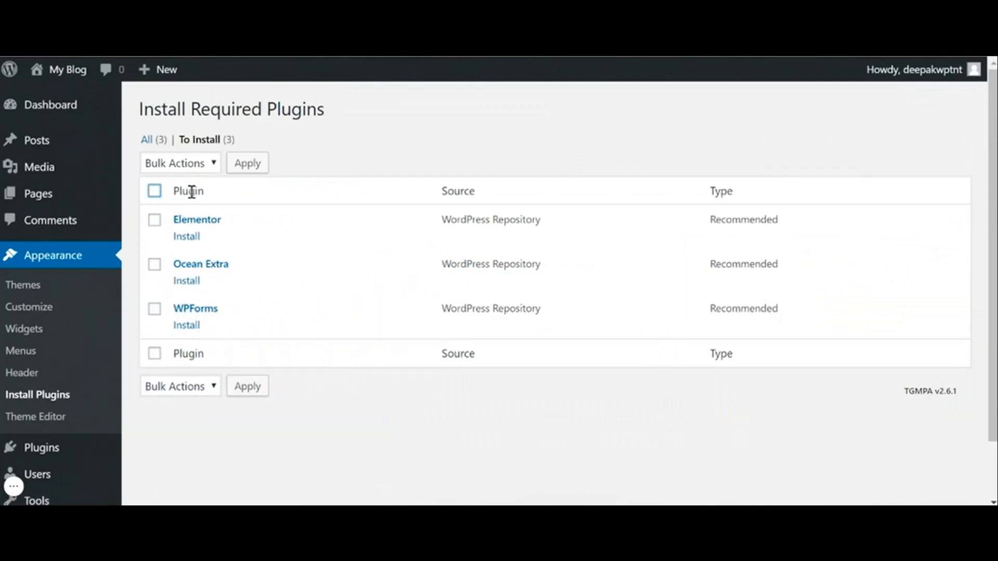
{"action": "left_click", "coordinate": [155, 192]}
{"action": "left_click", "coordinate": [196, 165]}
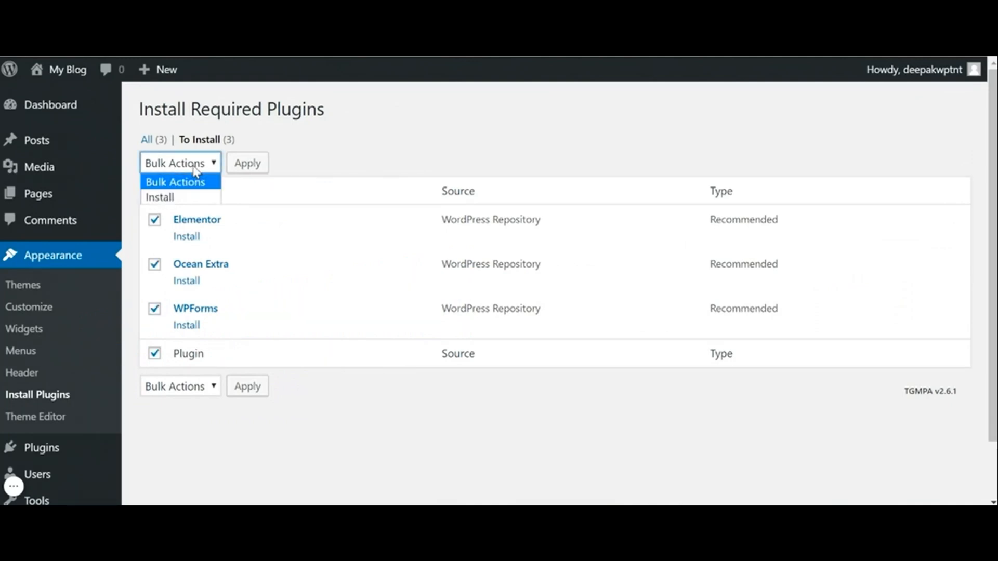
{"action": "left_click", "coordinate": [196, 167]}
{"action": "left_click", "coordinate": [202, 165]}
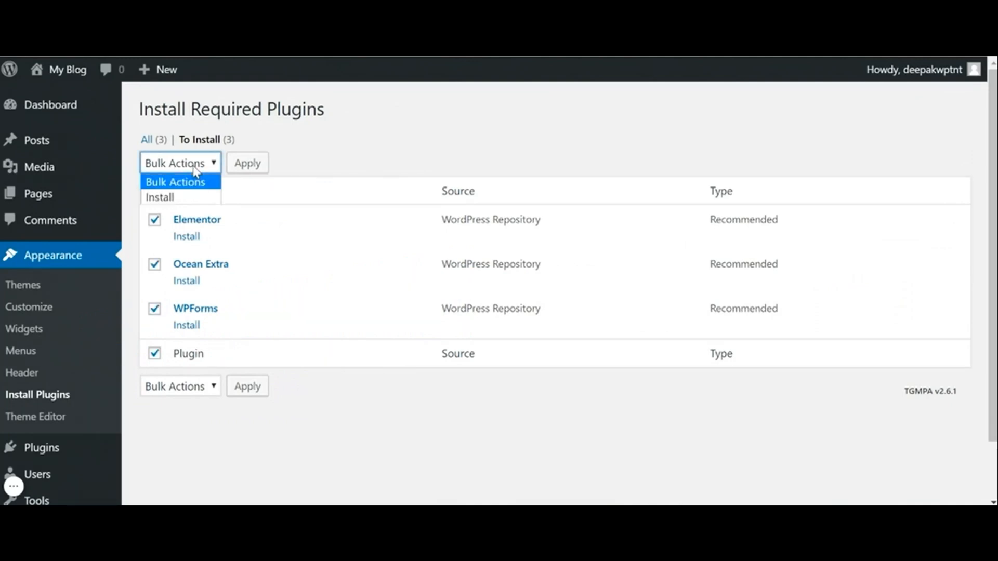
{"action": "left_click", "coordinate": [187, 199]}
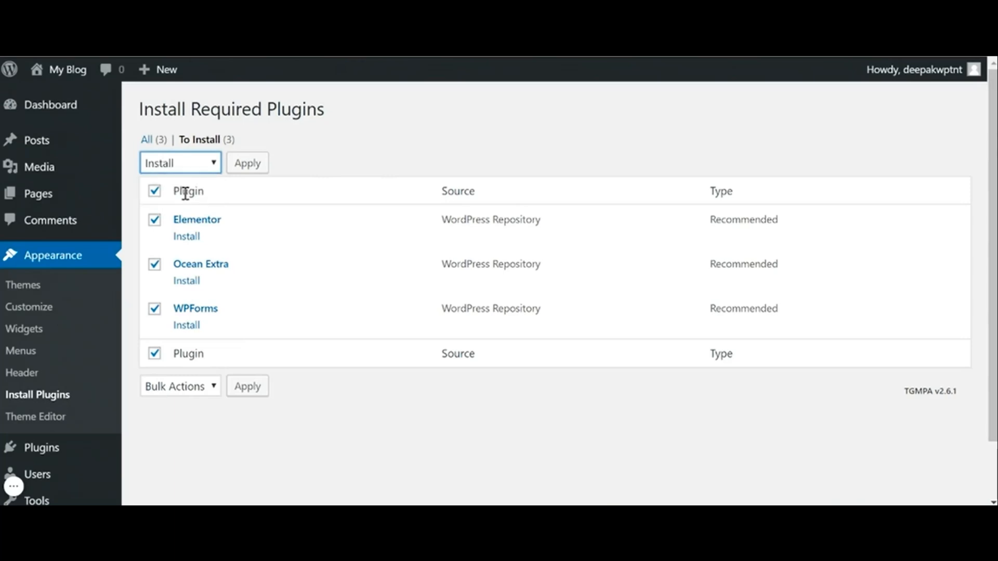
{"action": "left_click", "coordinate": [245, 166]}
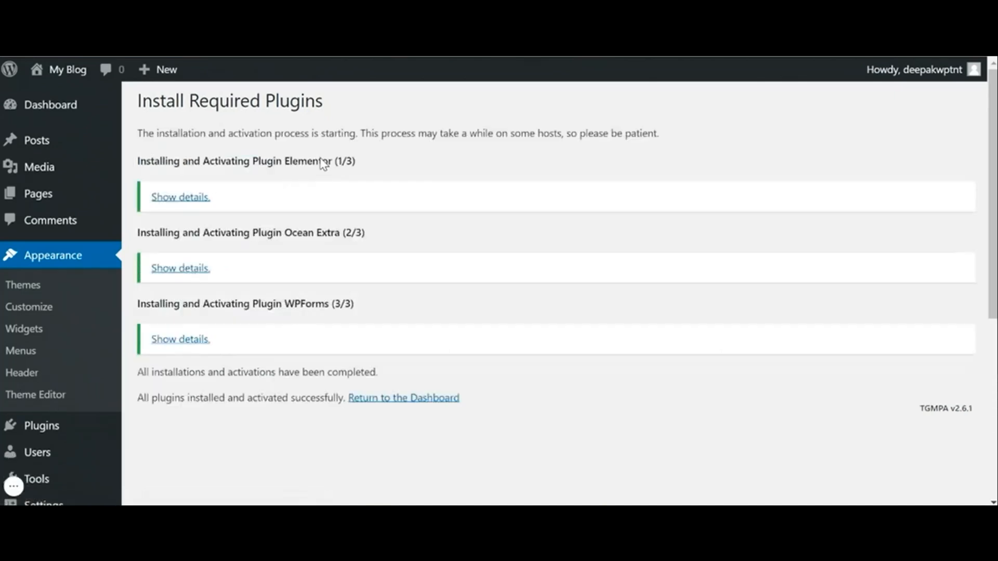
Step: Open the My Blog site in a new browser tab and look over its front page
{"action": "scroll", "coordinate": [318, 163], "scroll_direction": "down", "scroll_amount": 6}
{"action": "scroll", "coordinate": [289, 280], "scroll_direction": "up", "scroll_amount": 6}
{"action": "mouse_move", "coordinate": [75, 81]}
{"action": "right_click", "coordinate": [56, 102]}
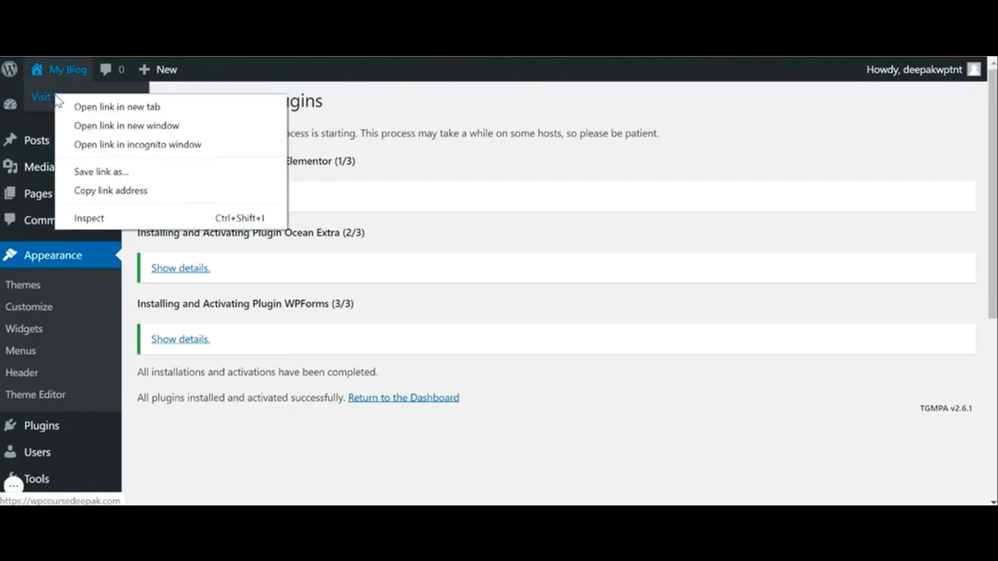
{"action": "left_click", "coordinate": [69, 104]}
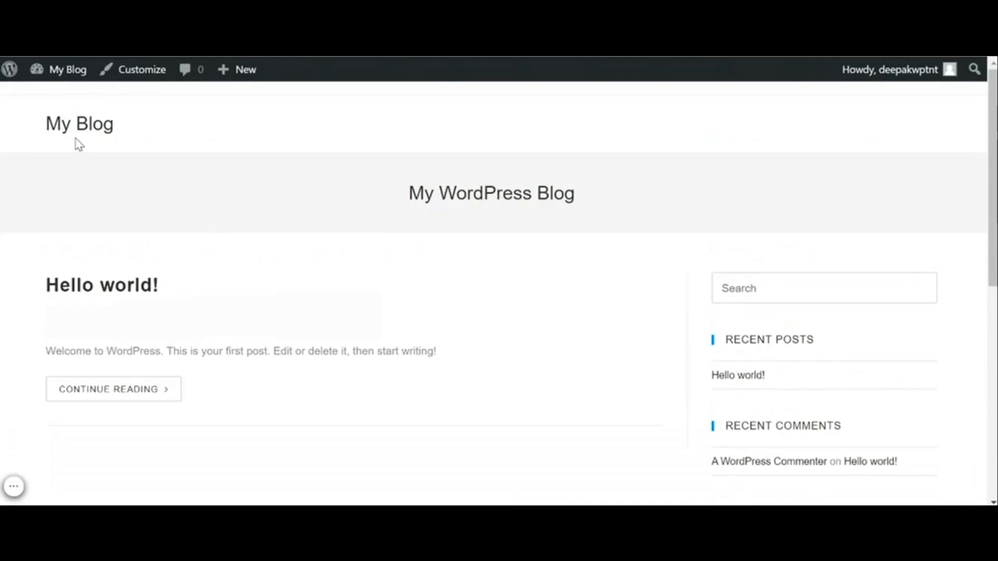
{"action": "scroll", "coordinate": [288, 255], "scroll_direction": "down", "scroll_amount": 10}
{"action": "scroll", "coordinate": [288, 254], "scroll_direction": "up", "scroll_amount": 6}
Step: Highlight the site title "My Blog" and the heading "My WordPress Blog" on the front page
{"action": "left_click_drag", "start_coordinate": [142, 140], "coordinate": [19, 136]}
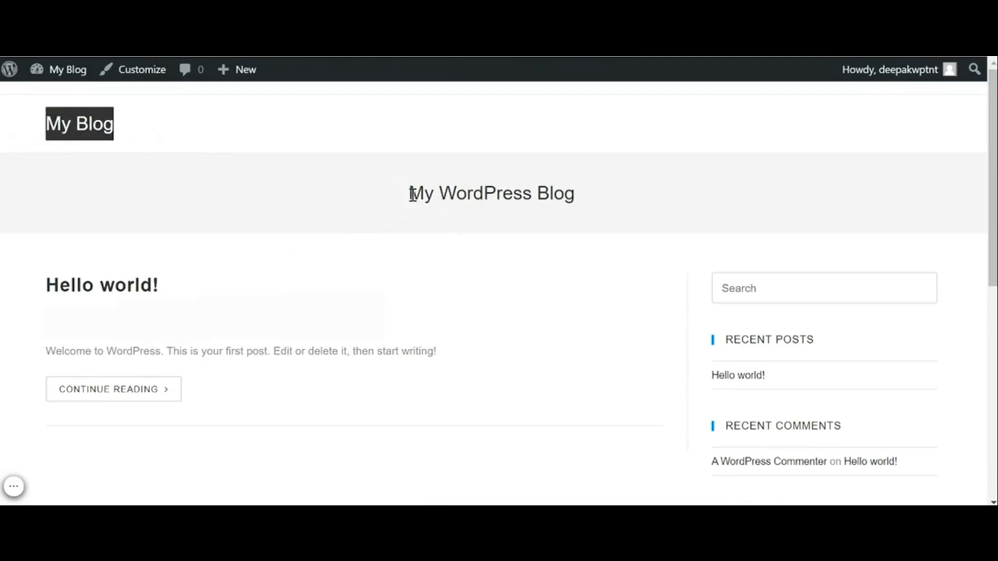
{"action": "left_click_drag", "start_coordinate": [410, 194], "coordinate": [594, 204]}
{"action": "left_click", "coordinate": [596, 204]}
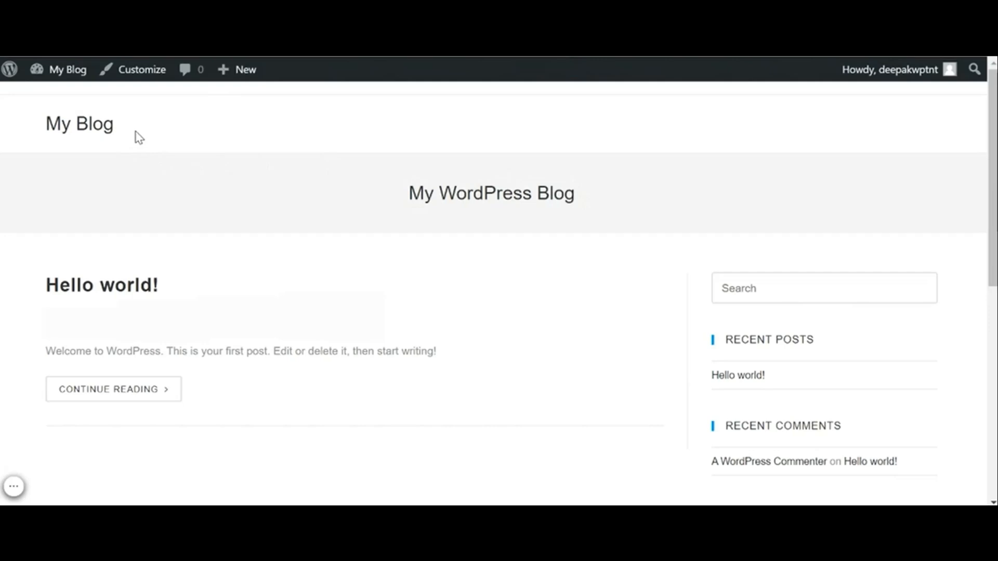
{"action": "left_click_drag", "start_coordinate": [136, 135], "coordinate": [18, 130]}
{"action": "left_click", "coordinate": [412, 194]}
{"action": "left_click_drag", "start_coordinate": [413, 194], "coordinate": [608, 196]}
{"action": "left_click", "coordinate": [615, 198]}
Step: Skip the OceanWP setup wizard on Elementor's Getting Started page
{"action": "left_click", "coordinate": [149, 79]}
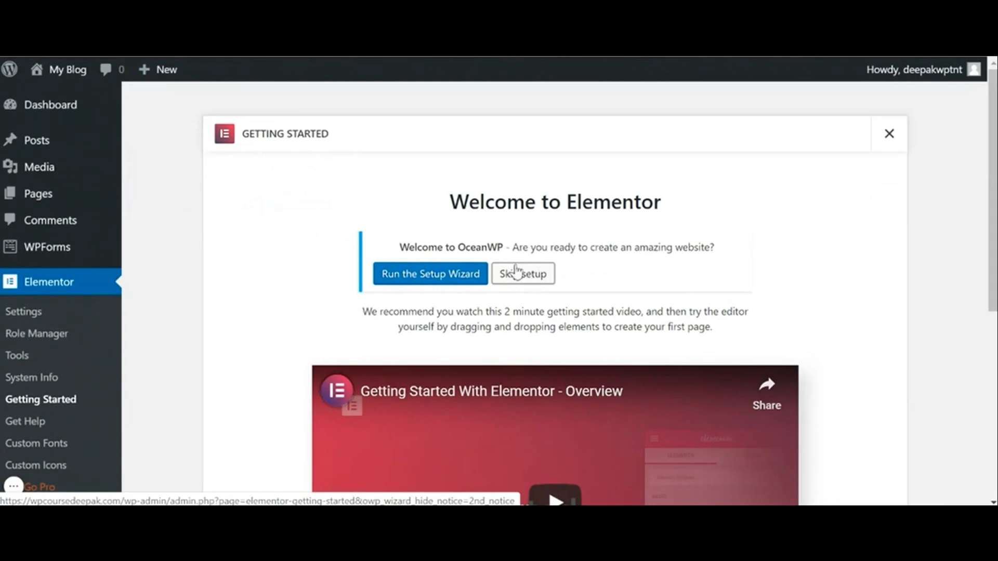
{"action": "left_click", "coordinate": [529, 279]}
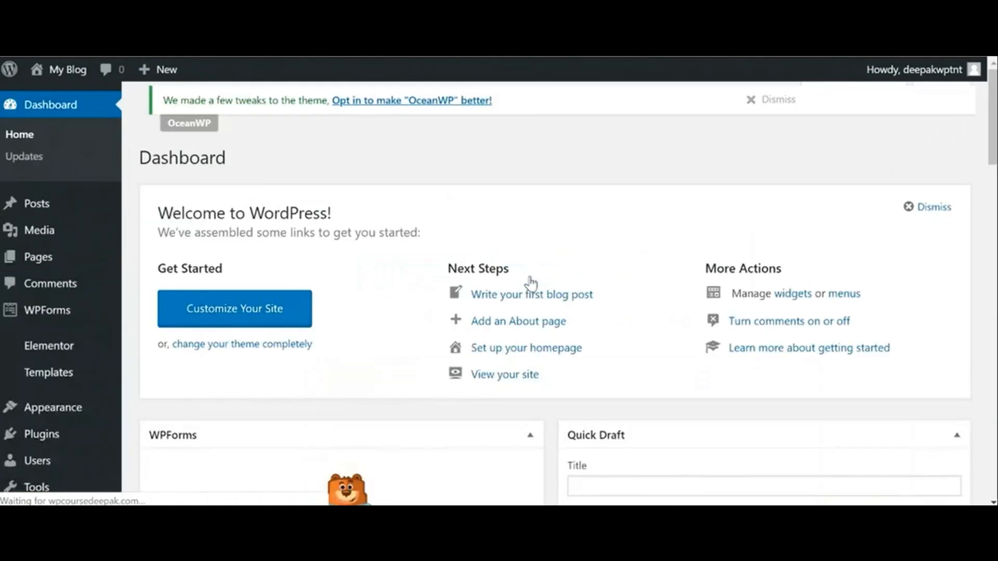
Step: Open the site in a new browser tab and start customizing it, showing the Site Identity settings
{"action": "mouse_move", "coordinate": [77, 76]}
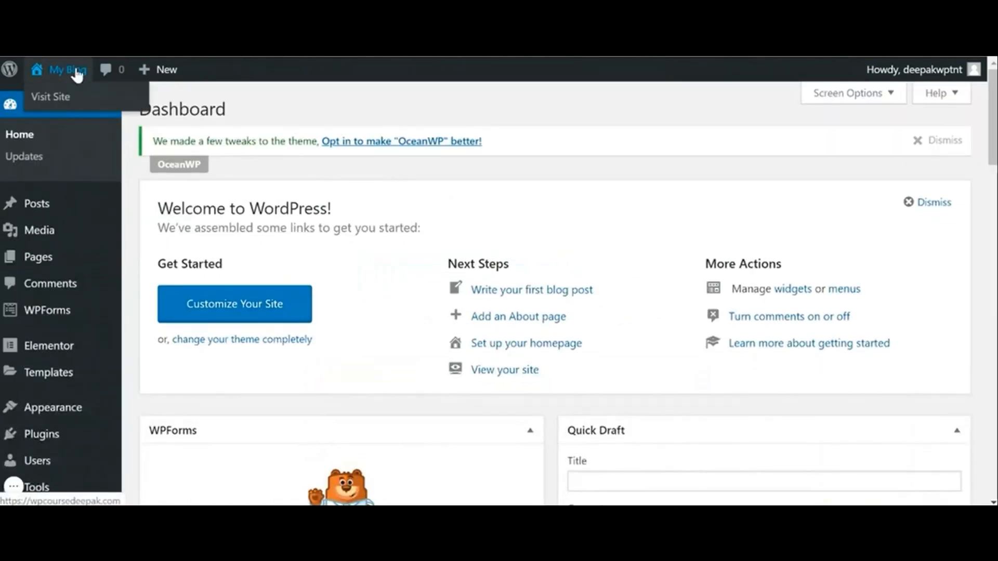
{"action": "right_click", "coordinate": [50, 97]}
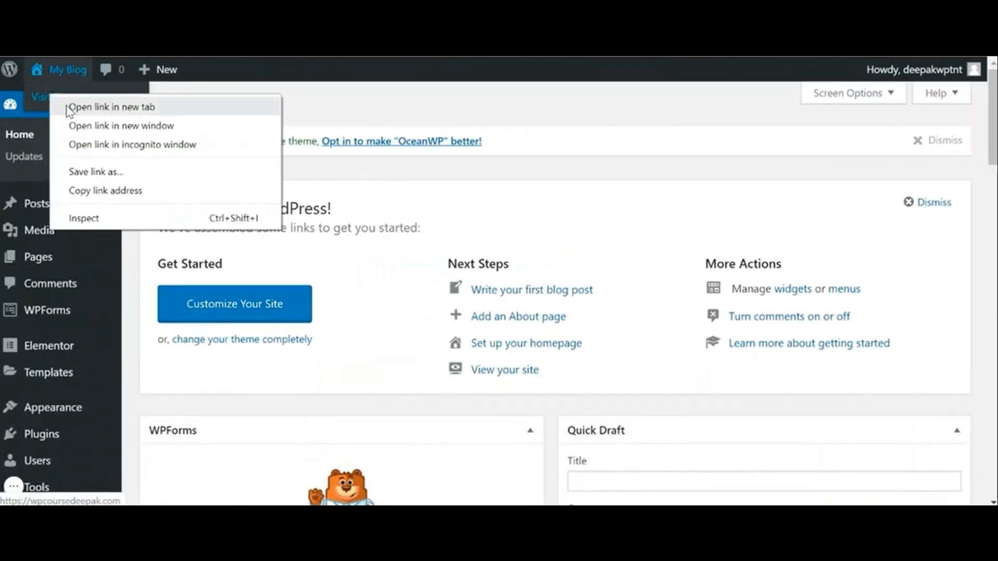
{"action": "left_click", "coordinate": [67, 107]}
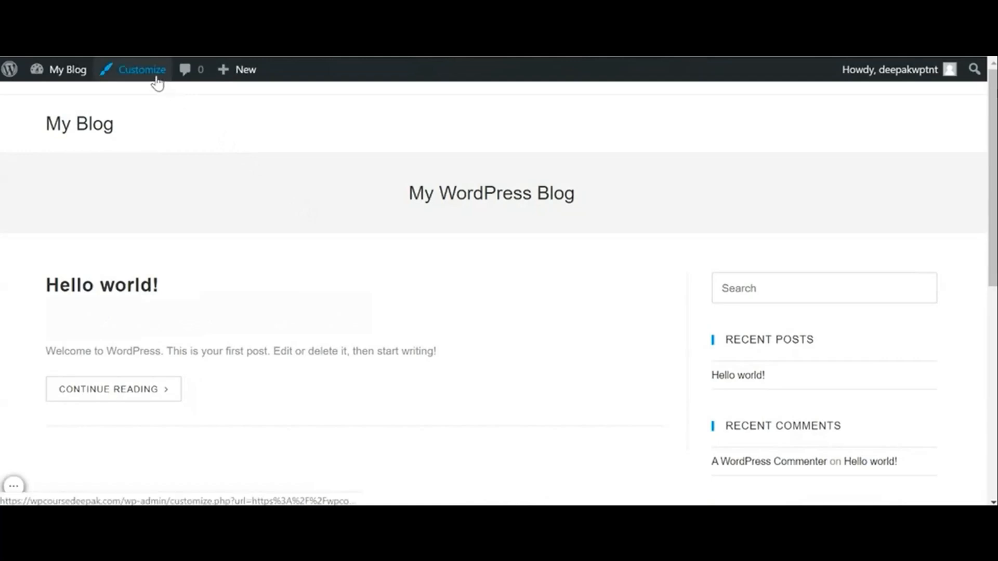
{"action": "left_click", "coordinate": [157, 82]}
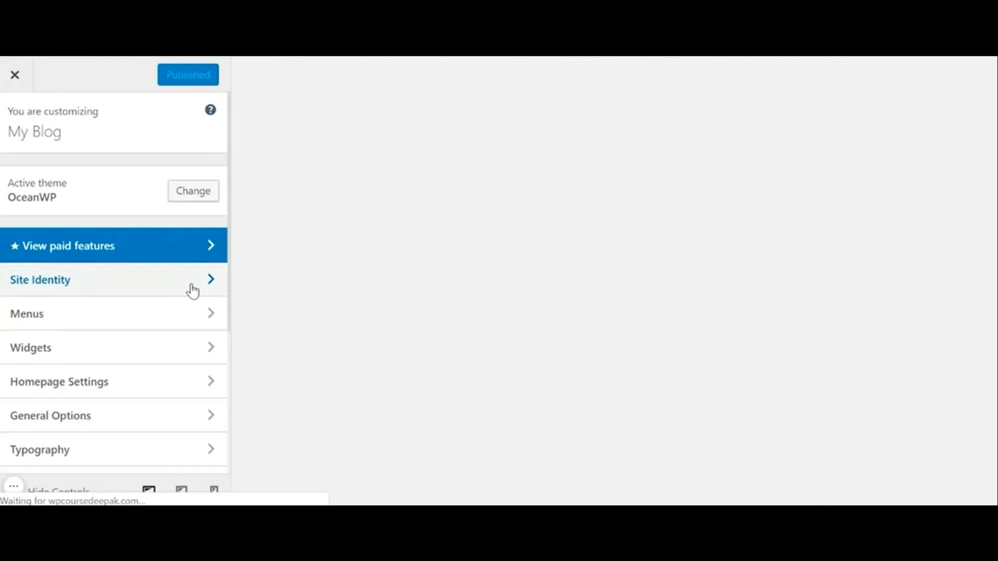
{"action": "left_click", "coordinate": [192, 291]}
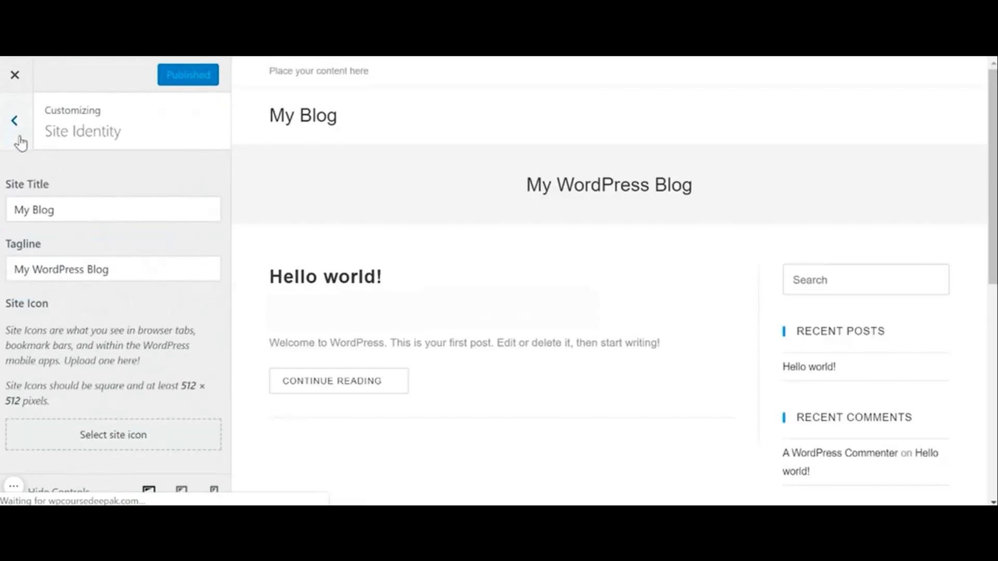
Step: Change the site title in the Site Identity settings to "WP Course By" followed by the author's first name
{"action": "left_click", "coordinate": [20, 134]}
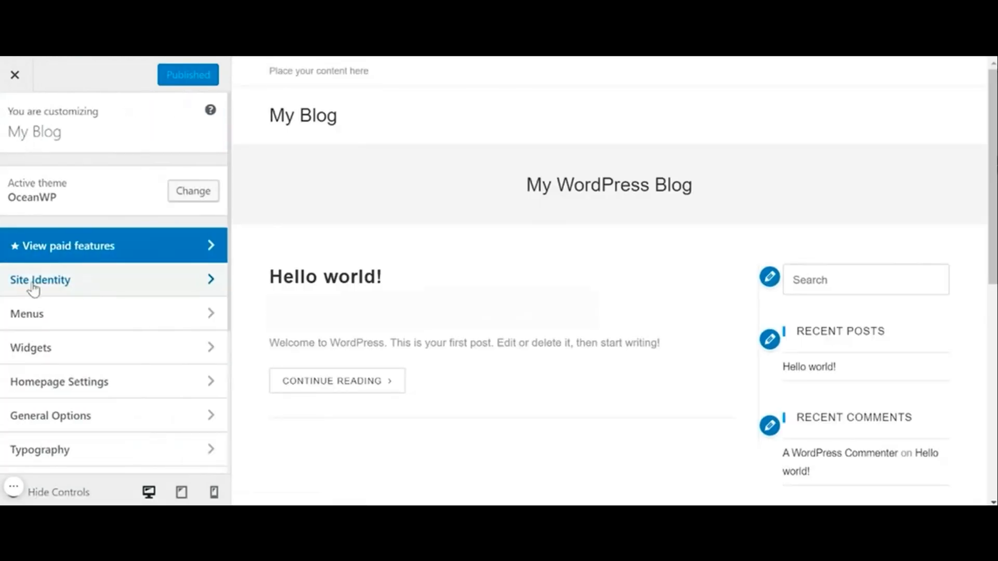
{"action": "left_click", "coordinate": [49, 294]}
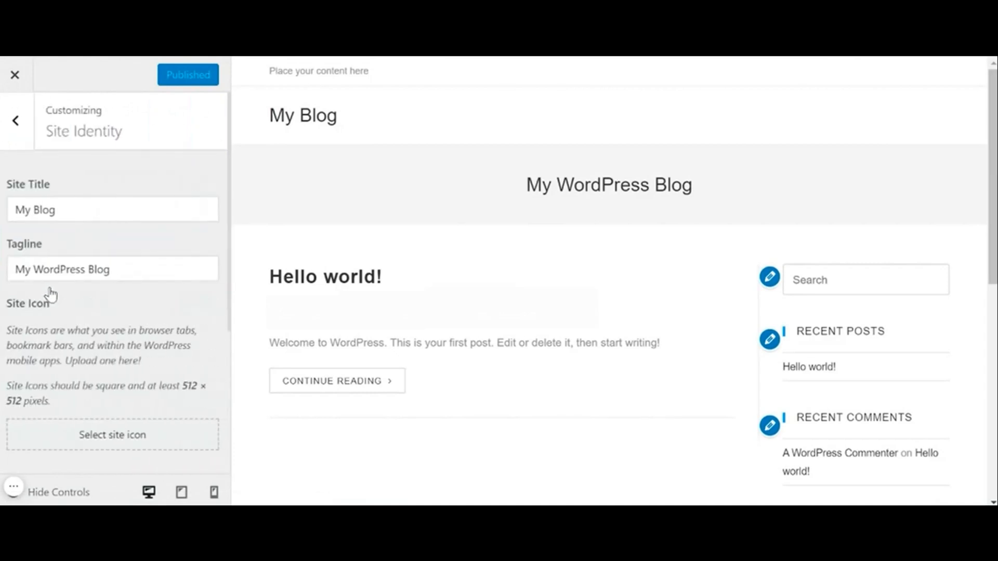
{"action": "left_click", "coordinate": [76, 217]}
{"action": "key", "text": "ctrl+a"}
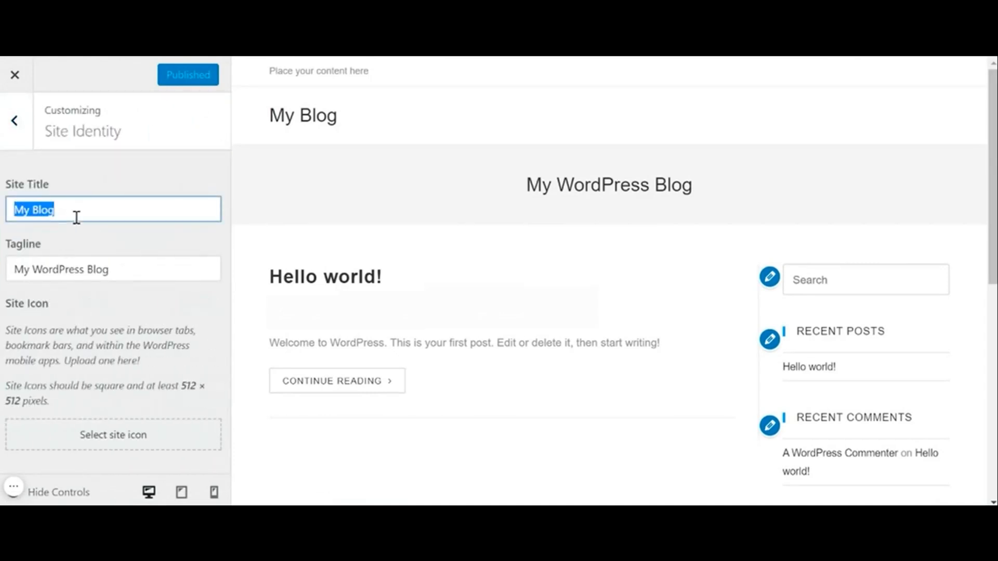
{"action": "type", "text": "WP"}
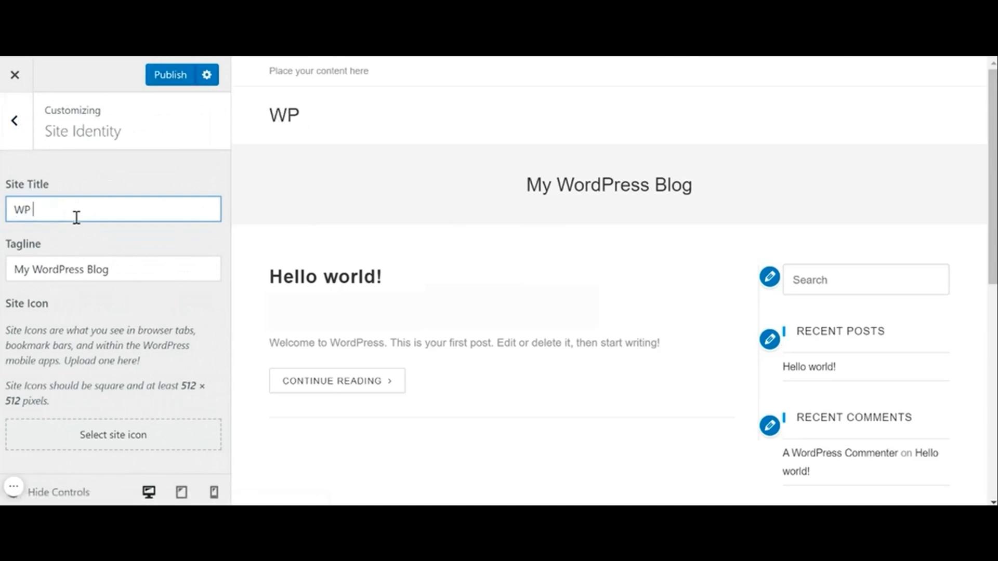
{"action": "type", "text": " Course By"}
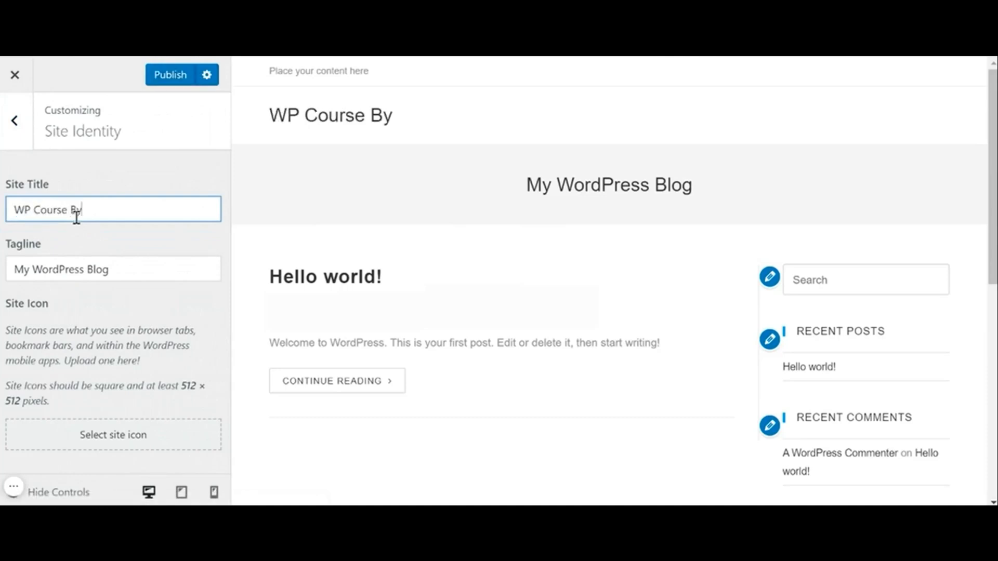
{"action": "type", "text": " Deepak"}
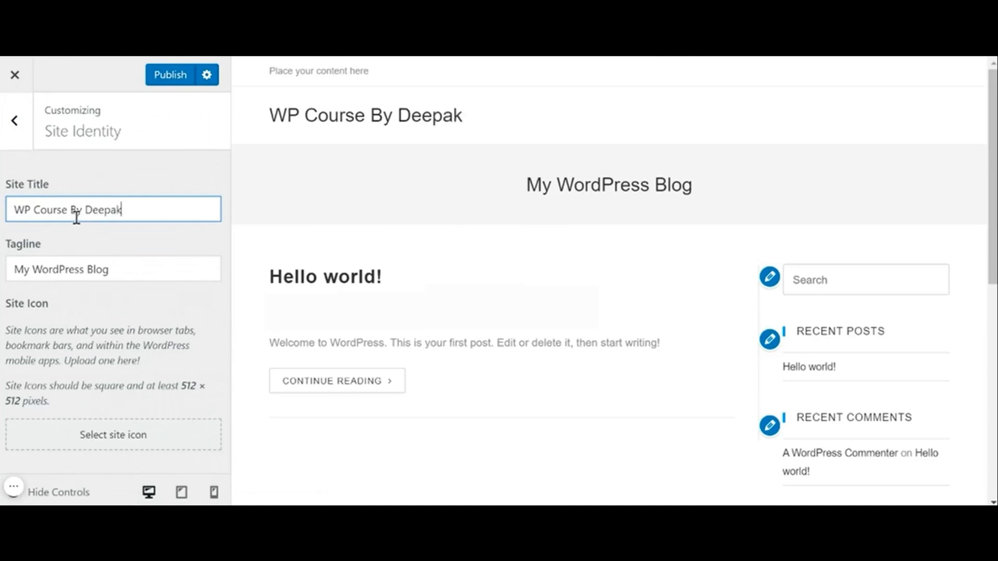
Step: Set the site tagline to "Learn How to Build WordPress Websites Quickly and Easily", with a capital P in WordPress
{"action": "left_click", "coordinate": [127, 269]}
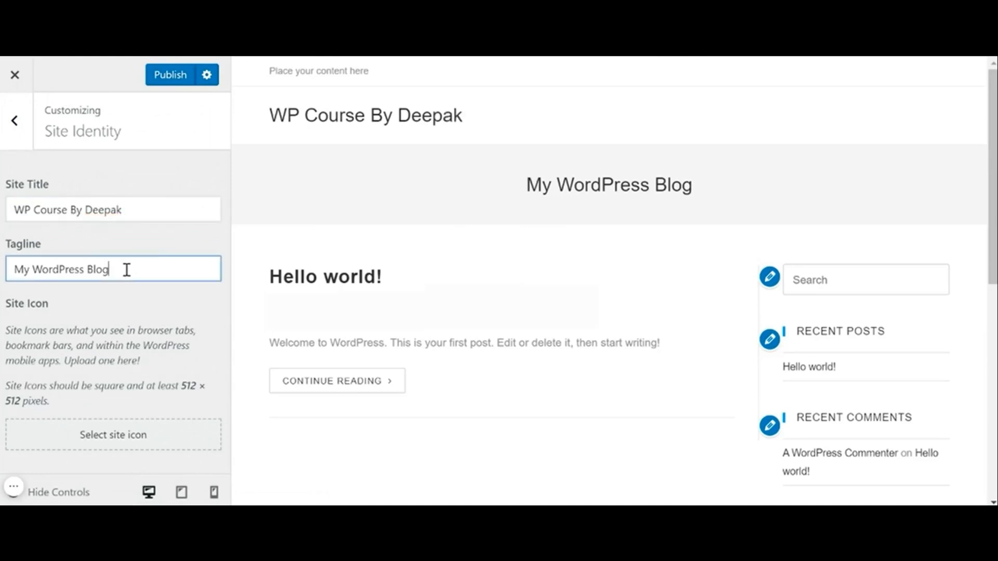
{"action": "key", "text": "ctrl+a"}
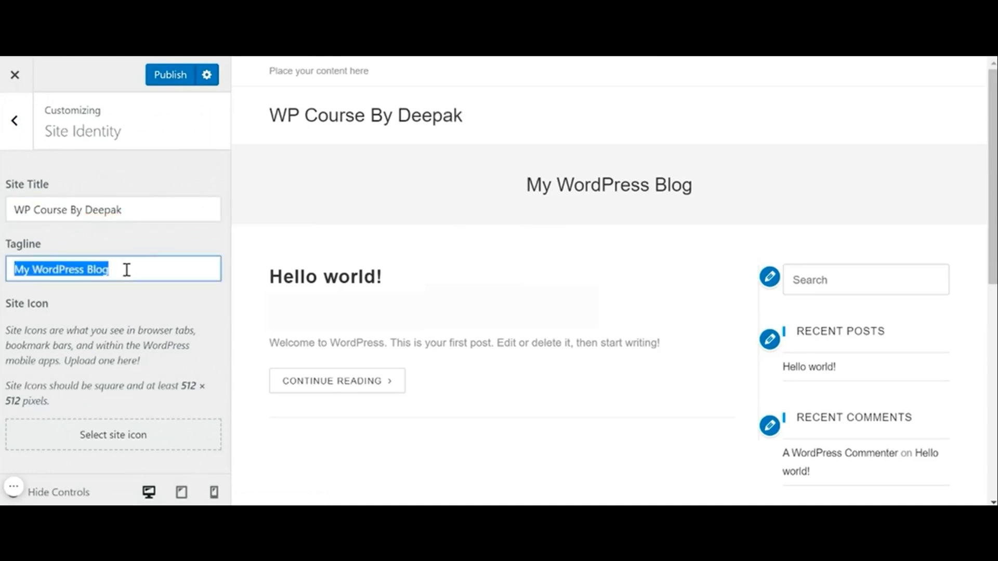
{"action": "type", "text": "Learn How to "}
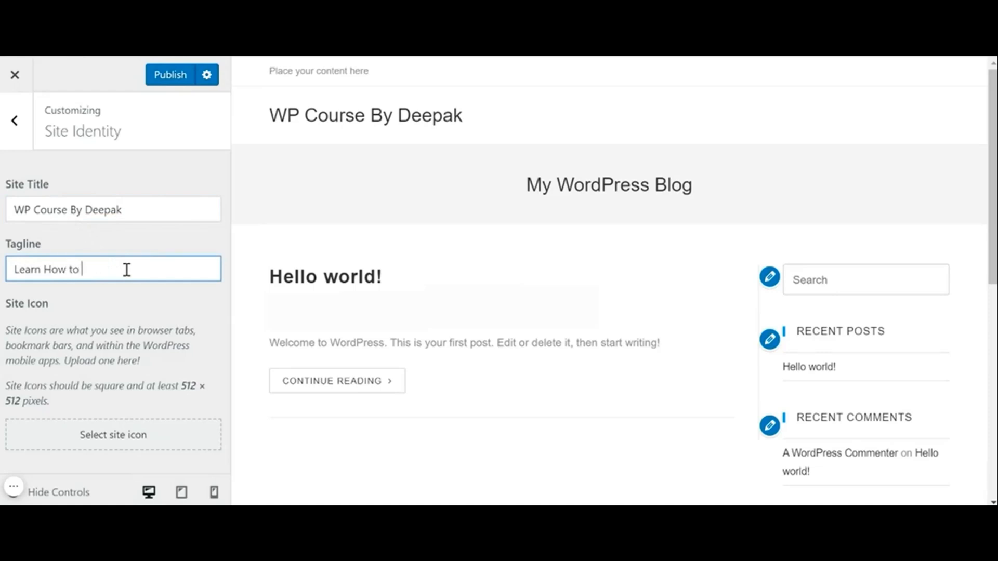
{"action": "type", "text": "Build Wordpress Websites "}
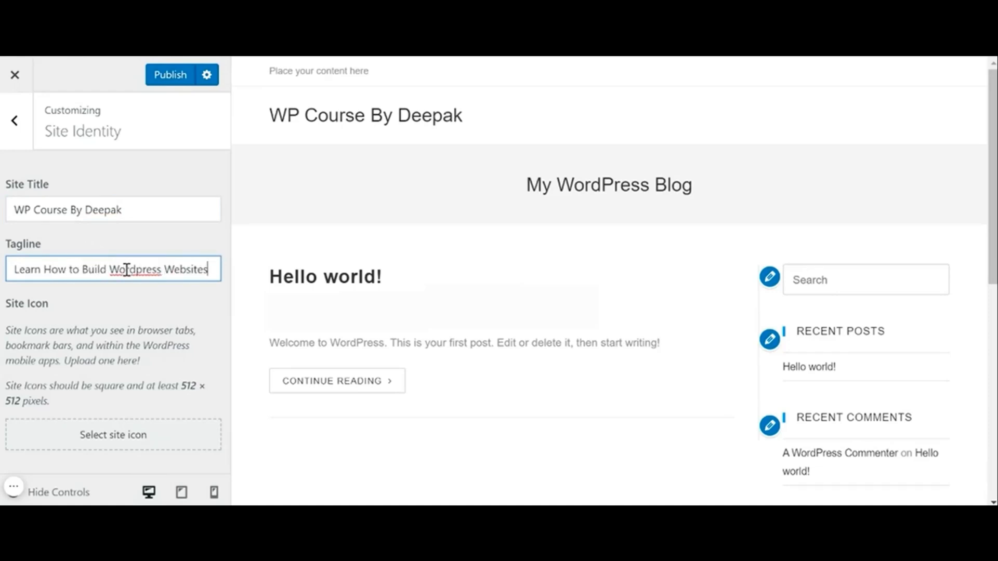
{"action": "type", "text": "Quickl"}
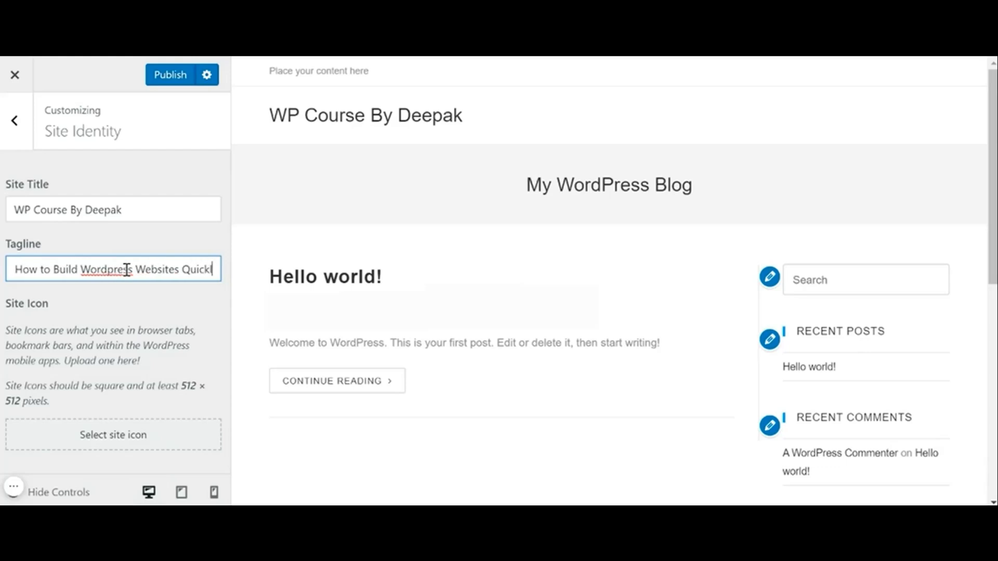
{"action": "type", "text": "y an"}
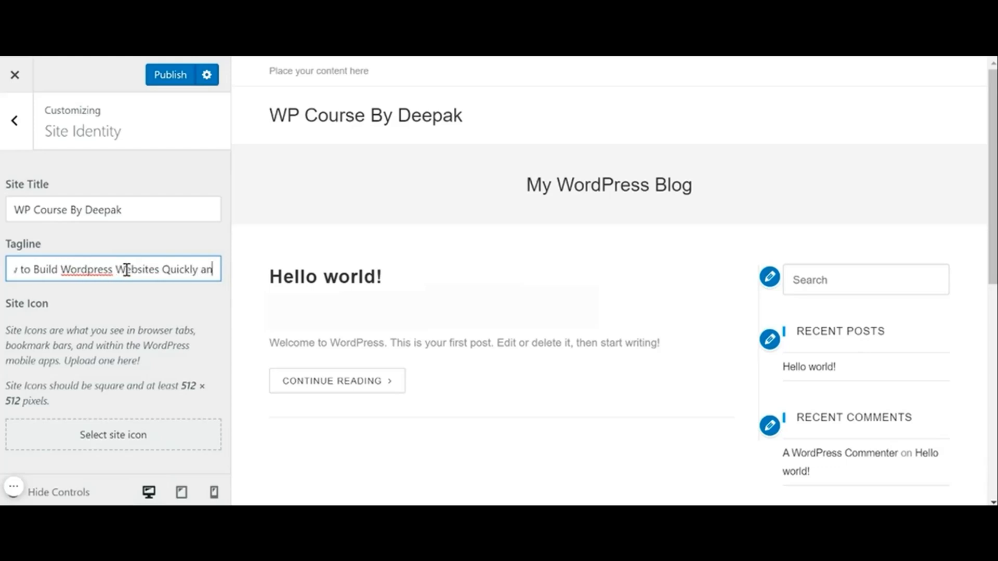
{"action": "type", "text": "d Easily"}
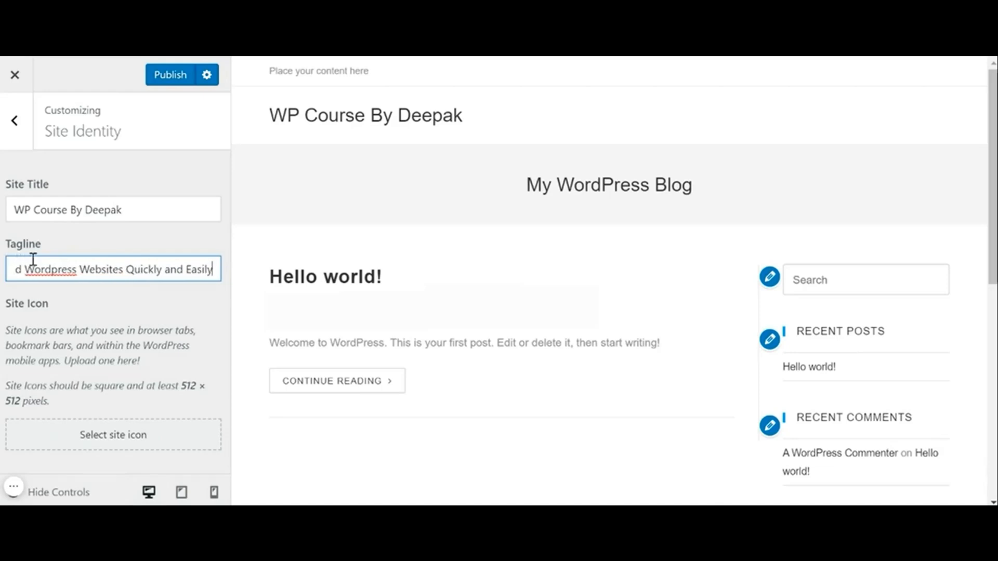
{"action": "left_click", "coordinate": [59, 270]}
{"action": "key", "text": "BackSpace"}
{"action": "type", "text": "P"}
{"action": "left_click", "coordinate": [3, 249]}
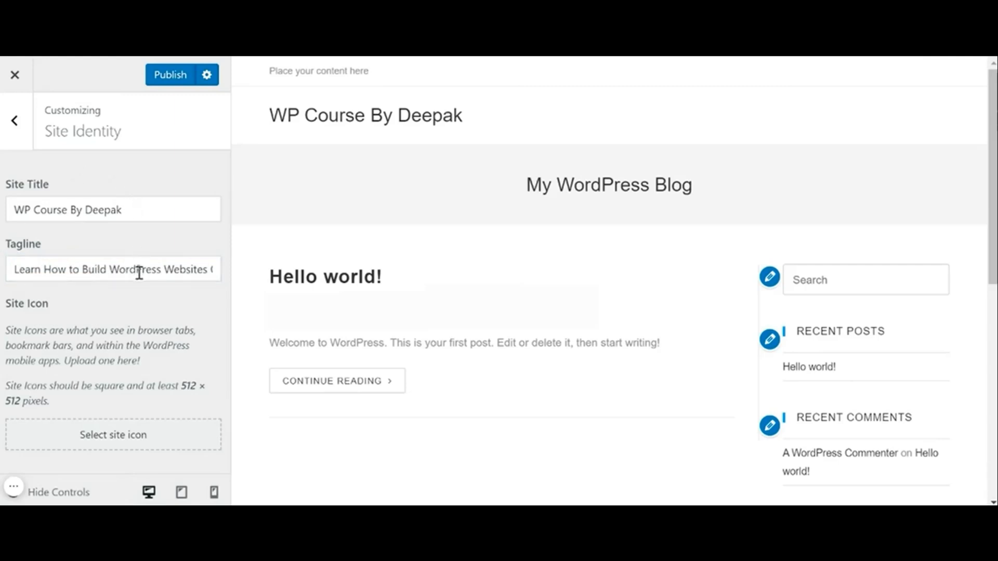
Step: Publish the site identity changes and close the customizer to return to the front page
{"action": "left_click", "coordinate": [172, 75]}
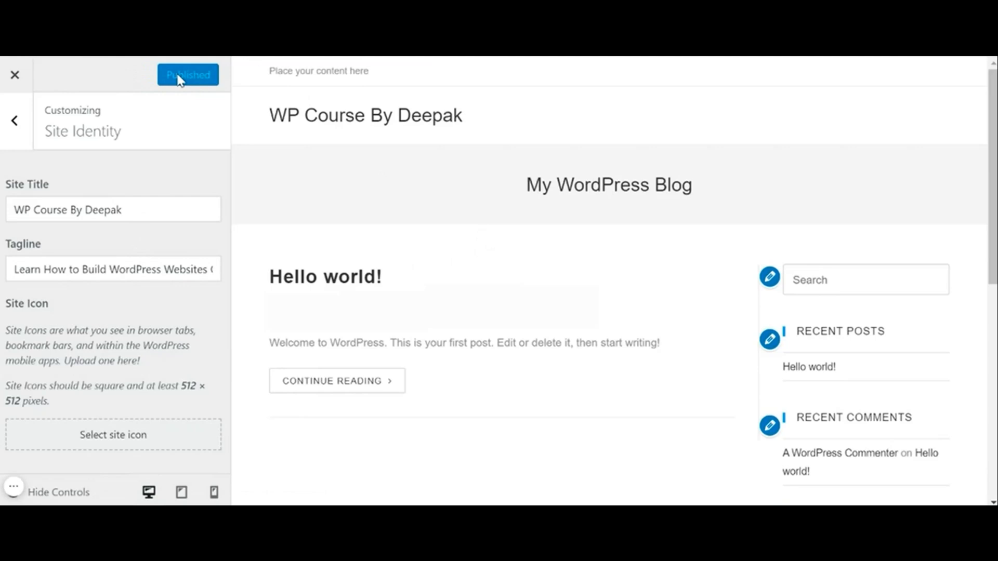
{"action": "left_click", "coordinate": [16, 122]}
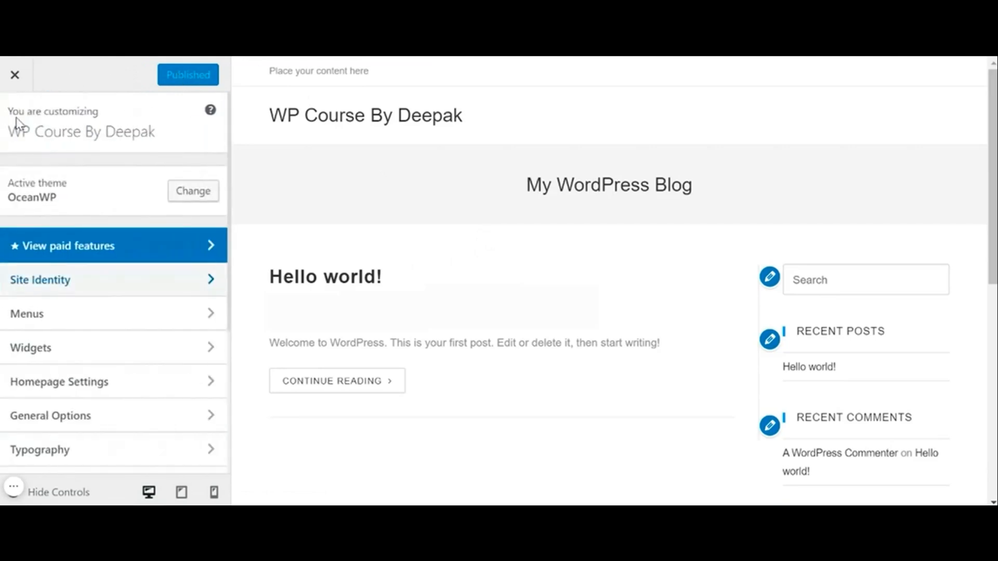
{"action": "left_click", "coordinate": [15, 89]}
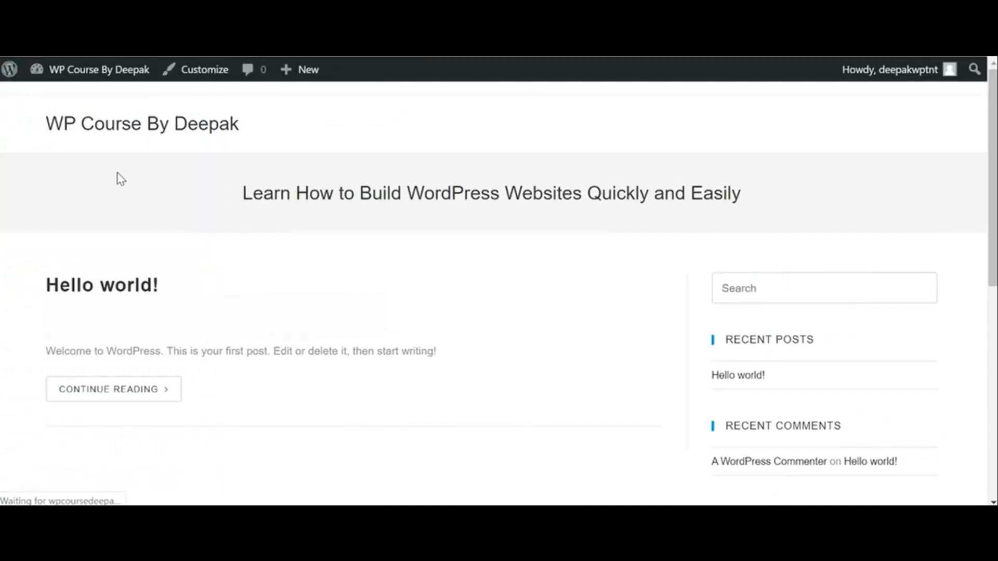
Step: Look over the whole front page from header to footer with the new title and tagline
{"action": "scroll", "coordinate": [120, 178], "scroll_direction": "down", "scroll_amount": 1}
{"action": "scroll", "coordinate": [120, 178], "scroll_direction": "up", "scroll_amount": 1}
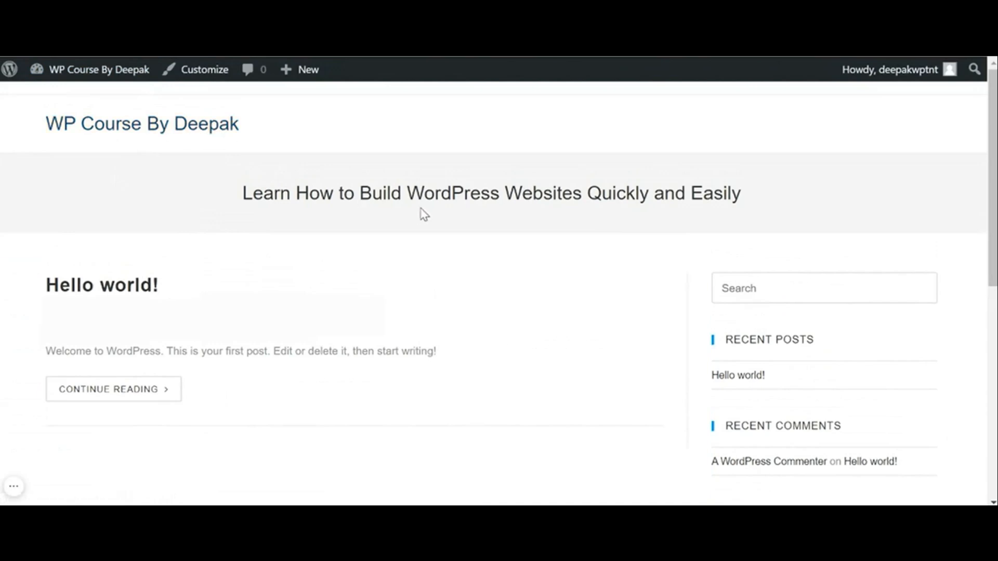
{"action": "scroll", "coordinate": [535, 227], "scroll_direction": "down", "scroll_amount": 5}
{"action": "scroll", "coordinate": [535, 227], "scroll_direction": "up", "scroll_amount": 5}
{"action": "scroll", "coordinate": [535, 227], "scroll_direction": "down", "scroll_amount": 8}
{"action": "scroll", "coordinate": [536, 229], "scroll_direction": "up", "scroll_amount": 8}
{"action": "scroll", "coordinate": [537, 229], "scroll_direction": "down", "scroll_amount": 8}
{"action": "scroll", "coordinate": [537, 229], "scroll_direction": "up", "scroll_amount": 8}
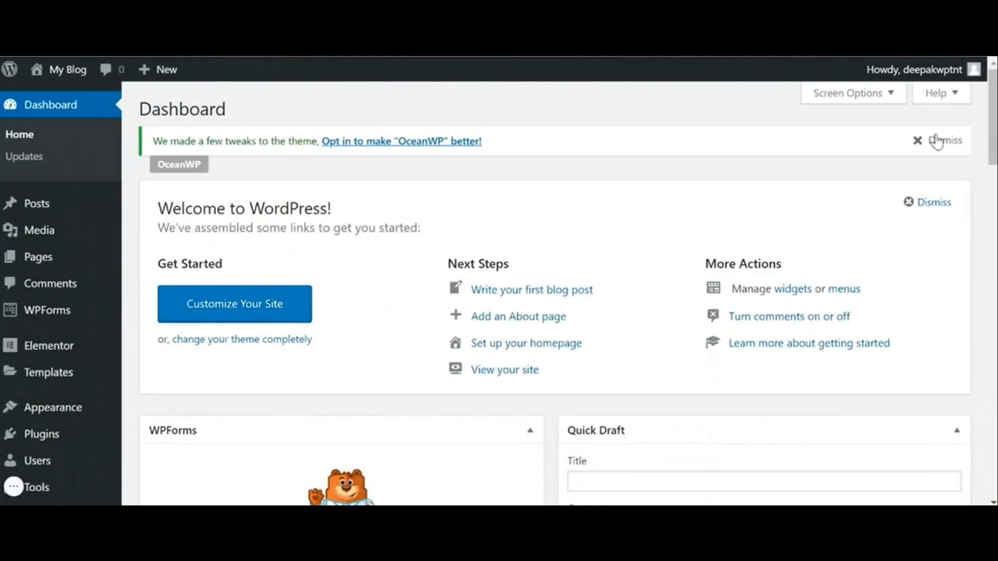
Step: Dismiss the OceanWP opt-in notice and the Welcome to WordPress panel on the Dashboard
{"action": "left_click", "coordinate": [933, 139]}
{"action": "left_click", "coordinate": [934, 159]}
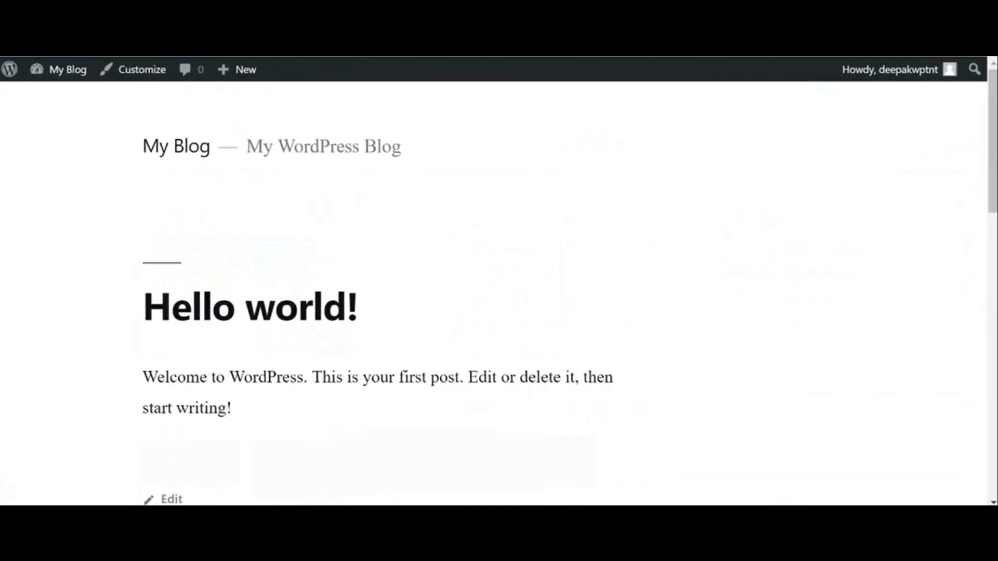
Step: Compare the front page in the previous theme with the new OceanWP front page
{"action": "scroll", "coordinate": [335, 241], "scroll_direction": "down", "scroll_amount": 10}
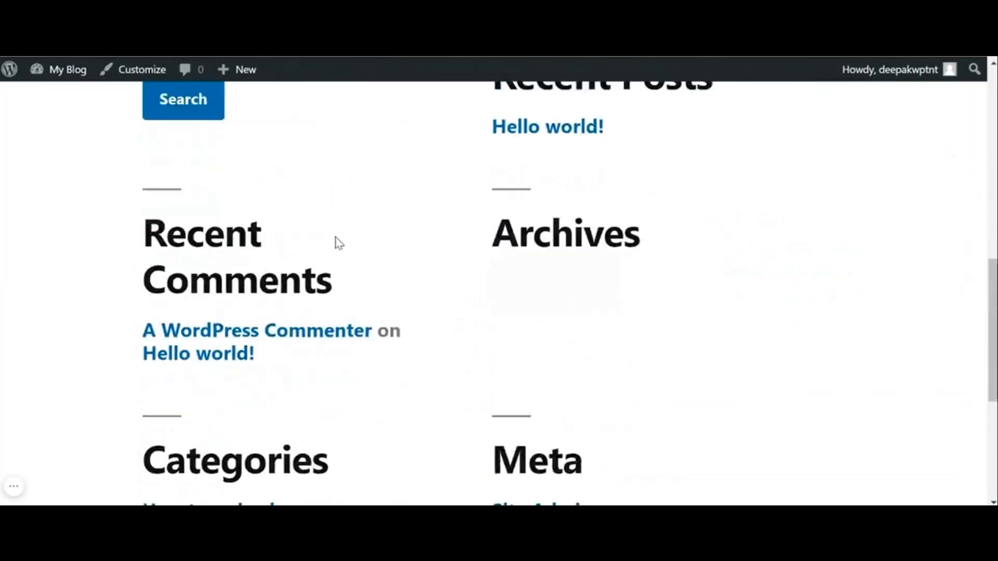
{"action": "scroll", "coordinate": [339, 244], "scroll_direction": "up", "scroll_amount": 12}
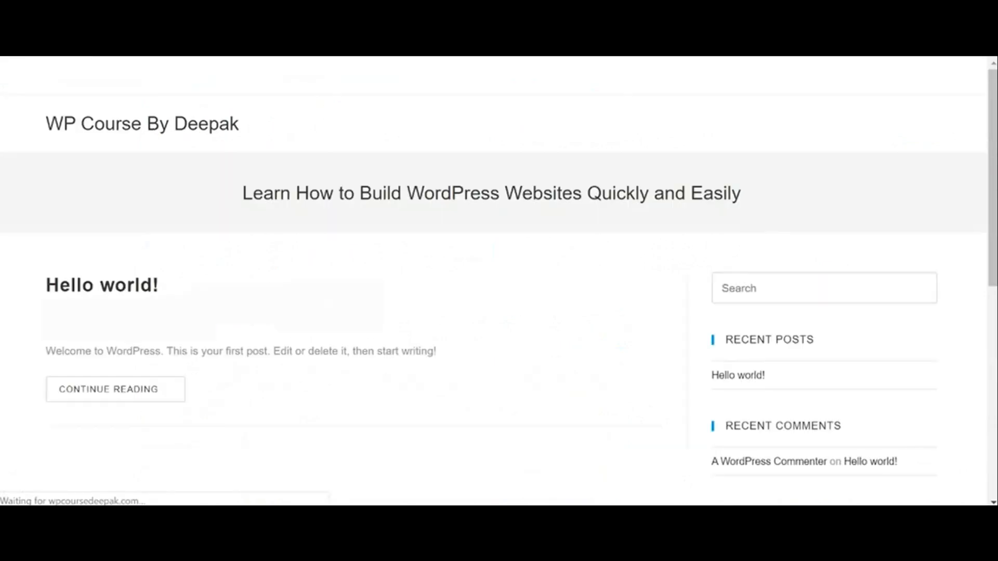
{"action": "scroll", "coordinate": [403, 298], "scroll_direction": "down", "scroll_amount": 8}
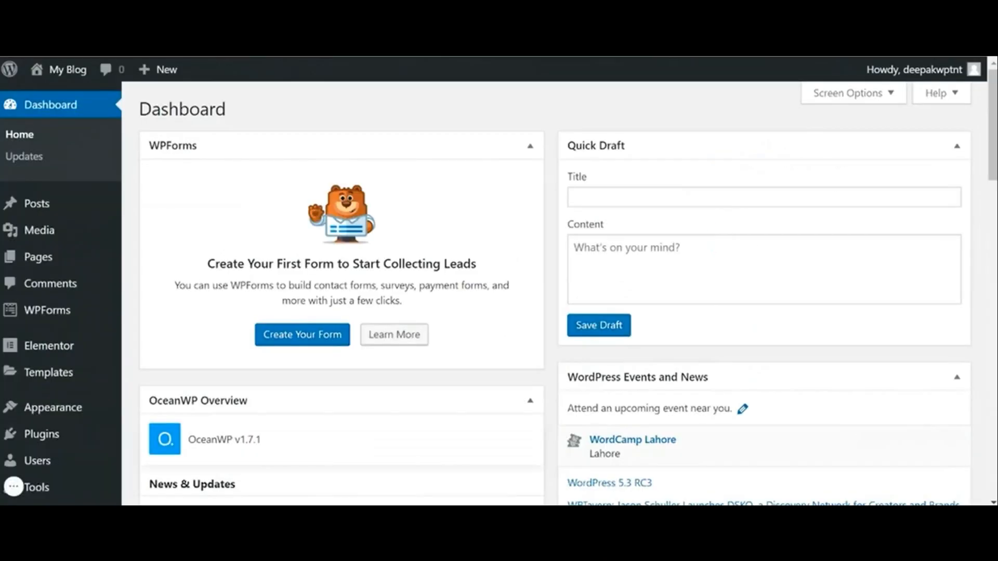
Step: Set the site's permalink structure to Post name in the Permalink Settings and save the changes
{"action": "scroll", "coordinate": [18, 458], "scroll_direction": "down", "scroll_amount": 4}
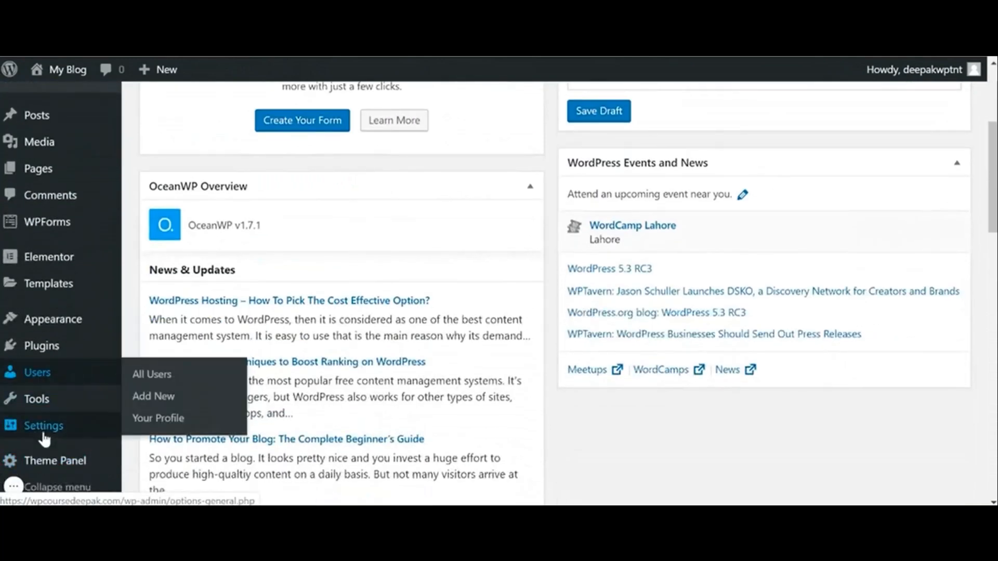
{"action": "mouse_move", "coordinate": [73, 431]}
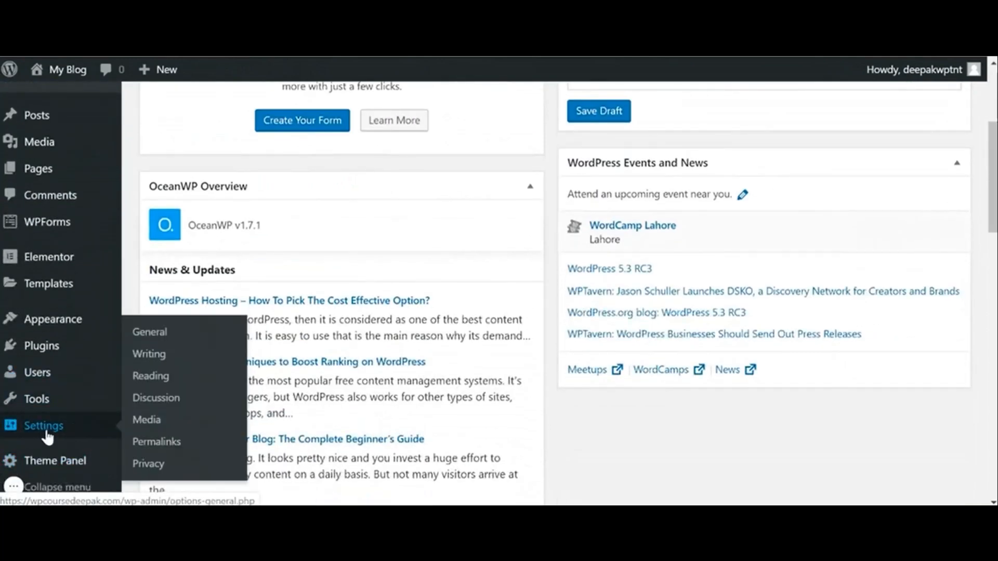
{"action": "left_click", "coordinate": [171, 445]}
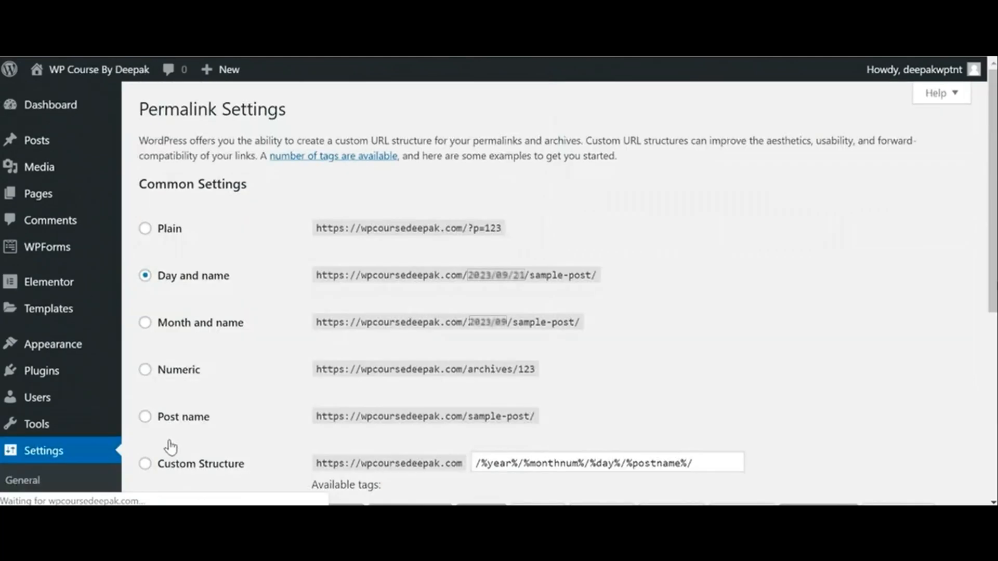
{"action": "scroll", "coordinate": [170, 447], "scroll_direction": "down", "scroll_amount": 4}
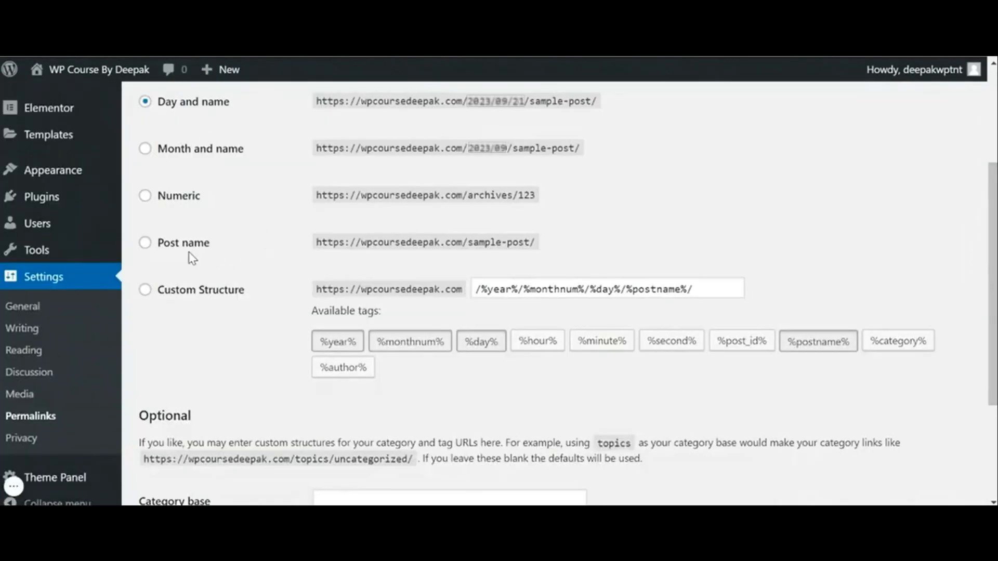
{"action": "left_click", "coordinate": [146, 244]}
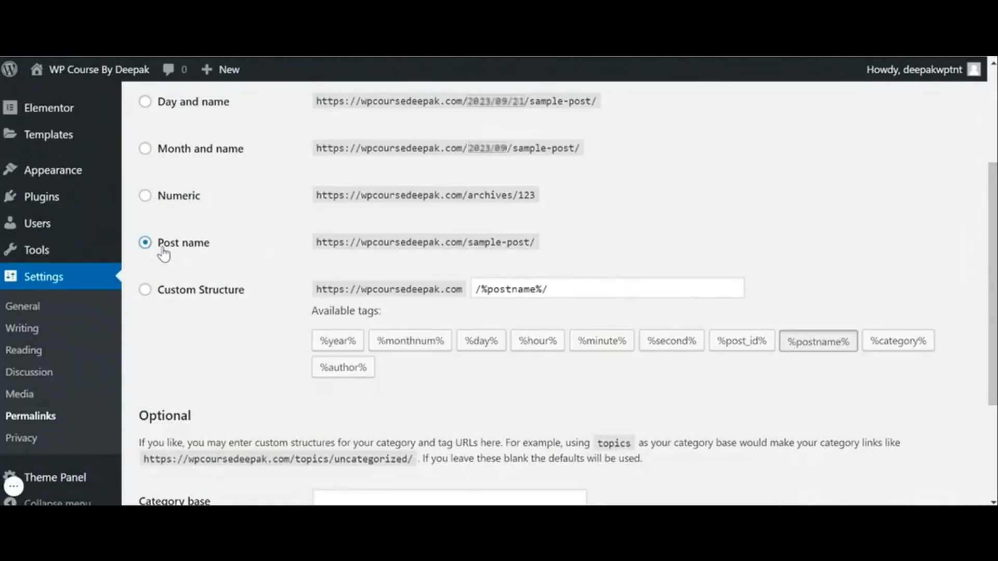
{"action": "scroll", "coordinate": [171, 252], "scroll_direction": "up", "scroll_amount": 3}
{"action": "scroll", "coordinate": [173, 253], "scroll_direction": "down", "scroll_amount": 1}
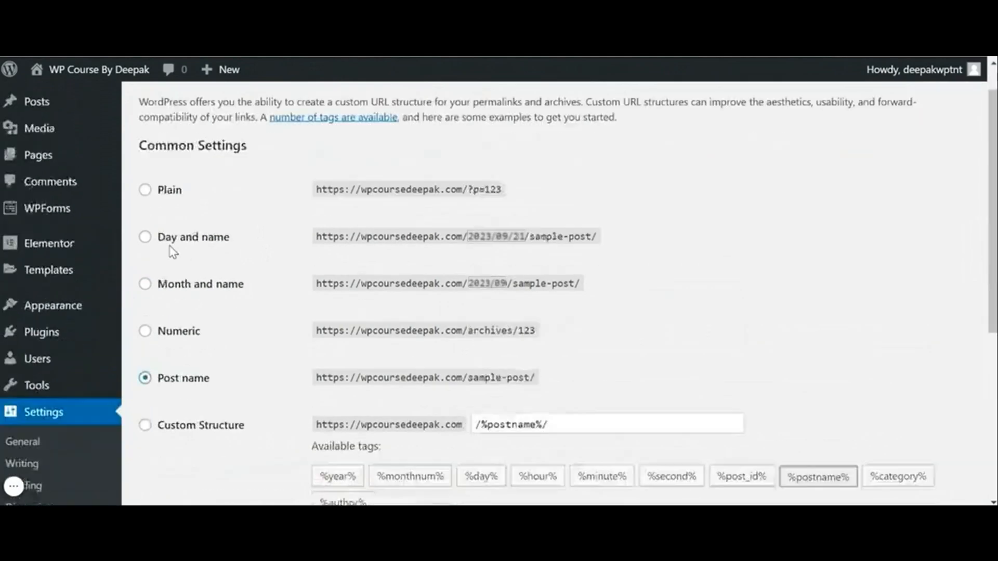
{"action": "scroll", "coordinate": [173, 253], "scroll_direction": "down", "scroll_amount": 3}
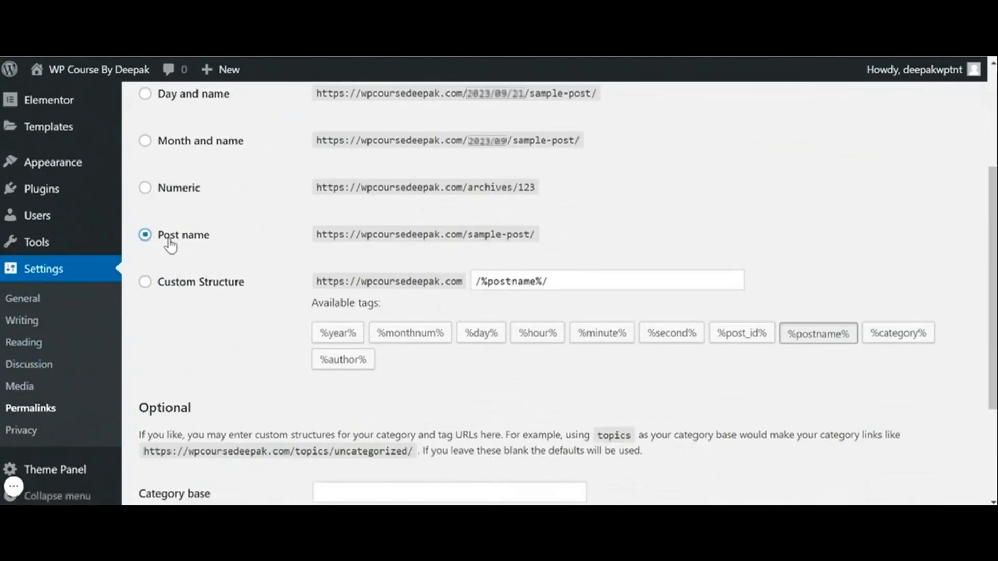
{"action": "scroll", "coordinate": [170, 244], "scroll_direction": "down", "scroll_amount": 3}
{"action": "left_click", "coordinate": [188, 431]}
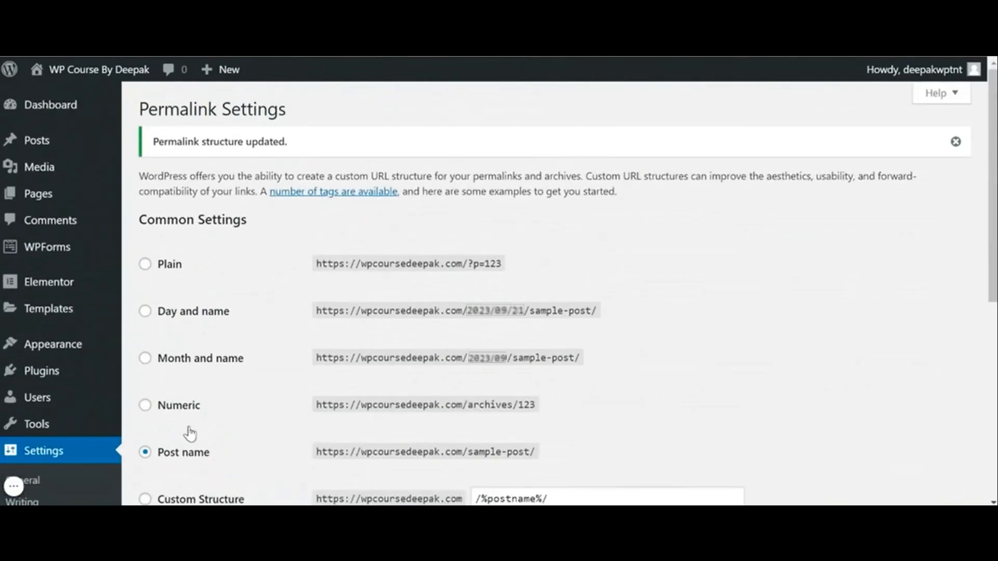
Step: Return to the Dashboard home page and look through the admin menu entries
{"action": "mouse_move", "coordinate": [60, 110]}
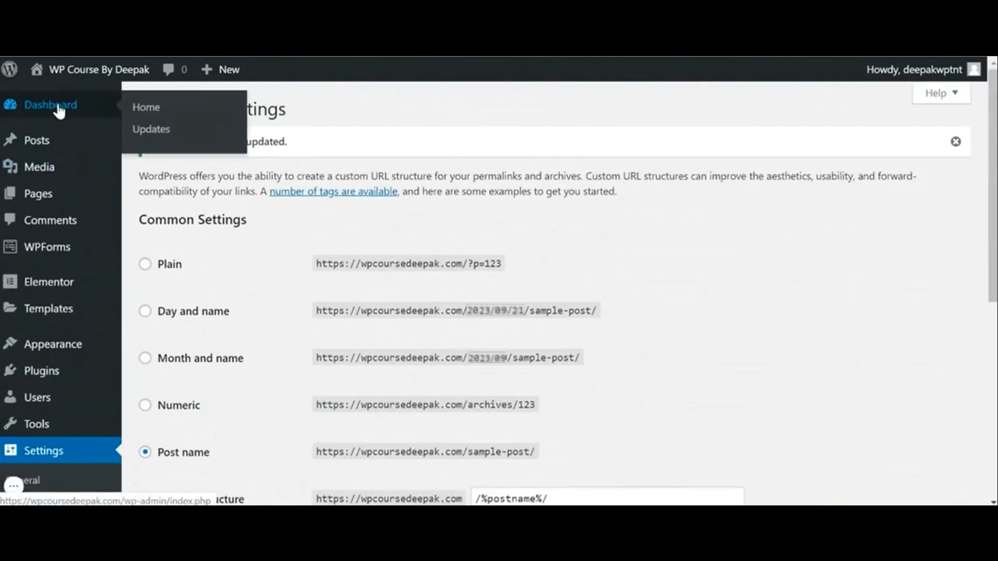
{"action": "left_click", "coordinate": [138, 112]}
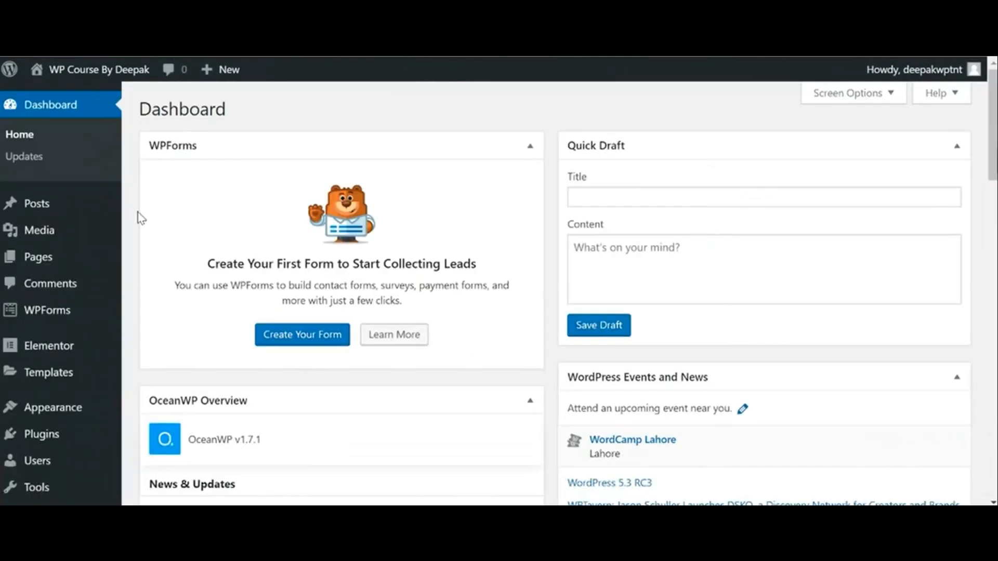
{"action": "scroll", "coordinate": [103, 376], "scroll_direction": "down", "scroll_amount": 4}
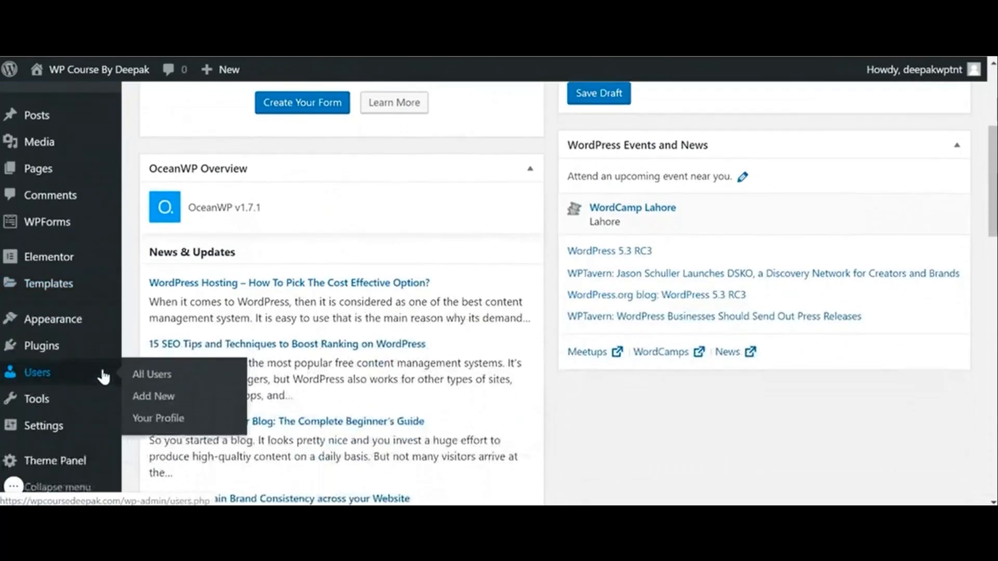
{"action": "scroll", "coordinate": [103, 376], "scroll_direction": "down", "scroll_amount": 2}
{"action": "scroll", "coordinate": [103, 376], "scroll_direction": "up", "scroll_amount": 6}
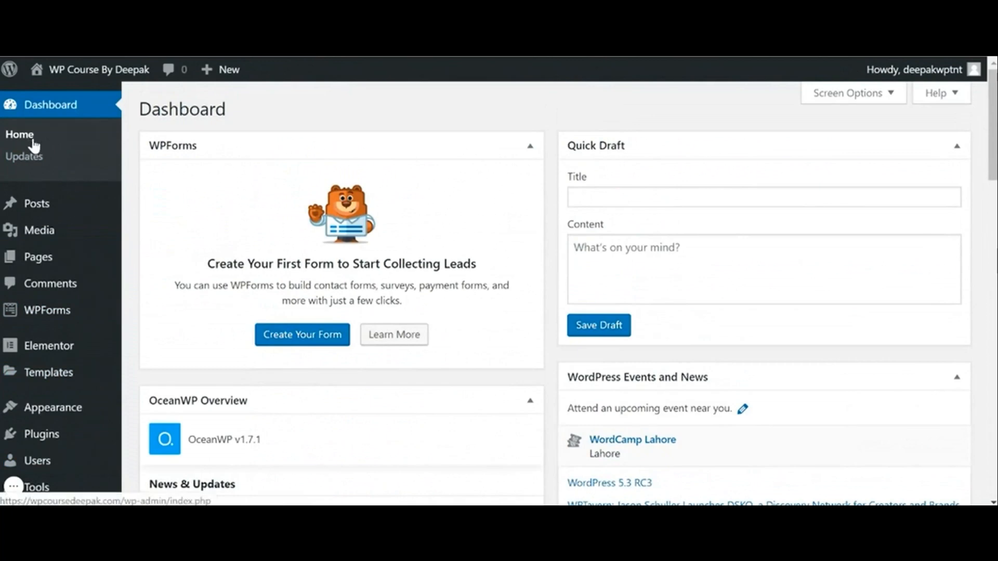
Step: Look through the widgets on the Dashboard home page and open the WordPress Updates page
{"action": "scroll", "coordinate": [285, 291], "scroll_direction": "down", "scroll_amount": 12}
{"action": "scroll", "coordinate": [289, 296], "scroll_direction": "up", "scroll_amount": 2}
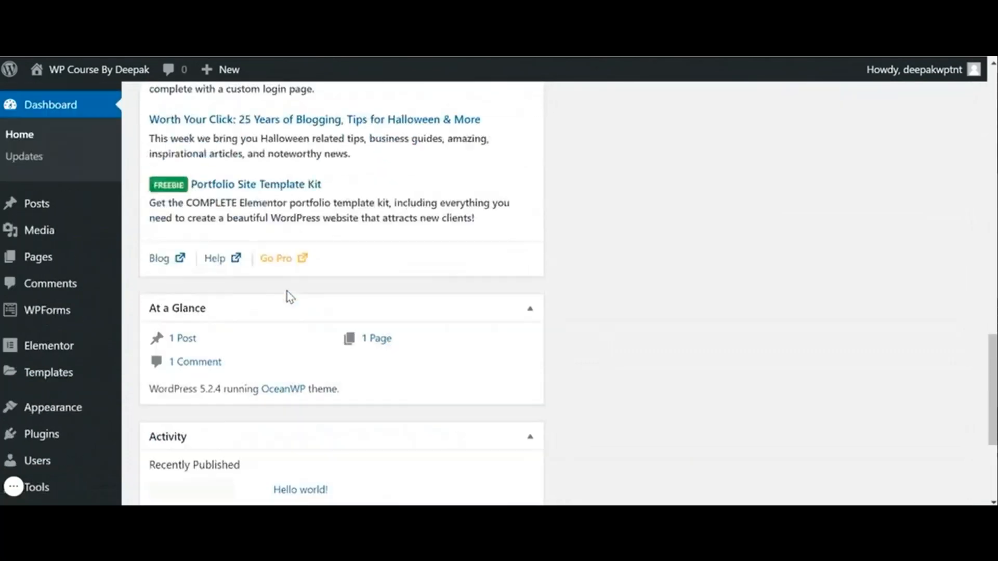
{"action": "scroll", "coordinate": [289, 296], "scroll_direction": "up", "scroll_amount": 10}
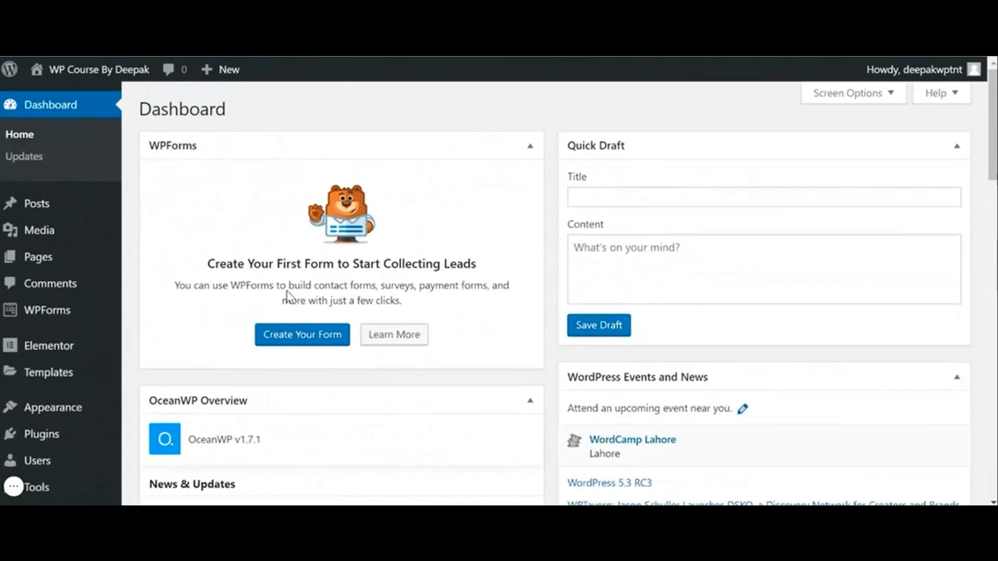
{"action": "left_click", "coordinate": [25, 159]}
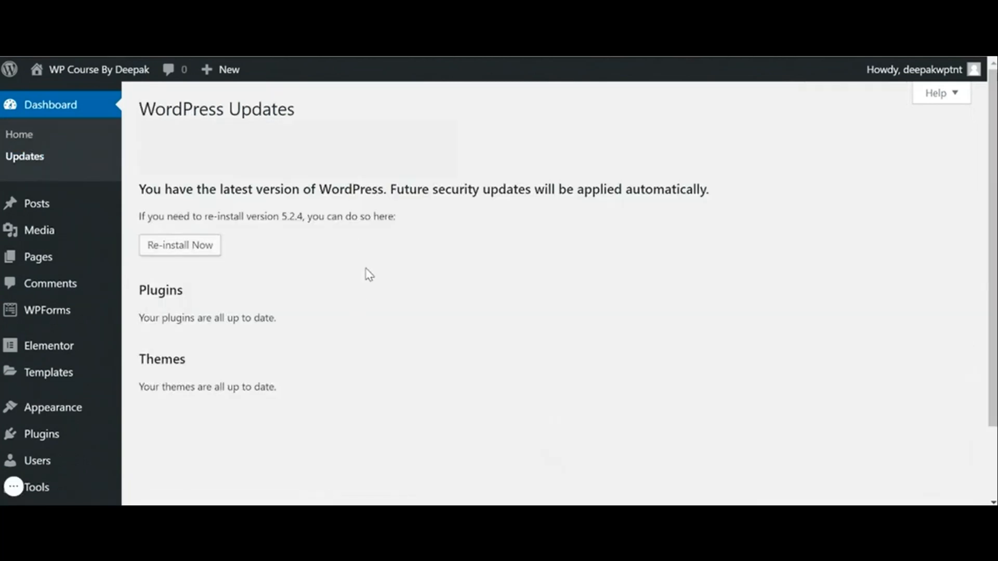
Step: Open the list of all posts and look at the Pages entry of the admin menu
{"action": "mouse_move", "coordinate": [49, 207]}
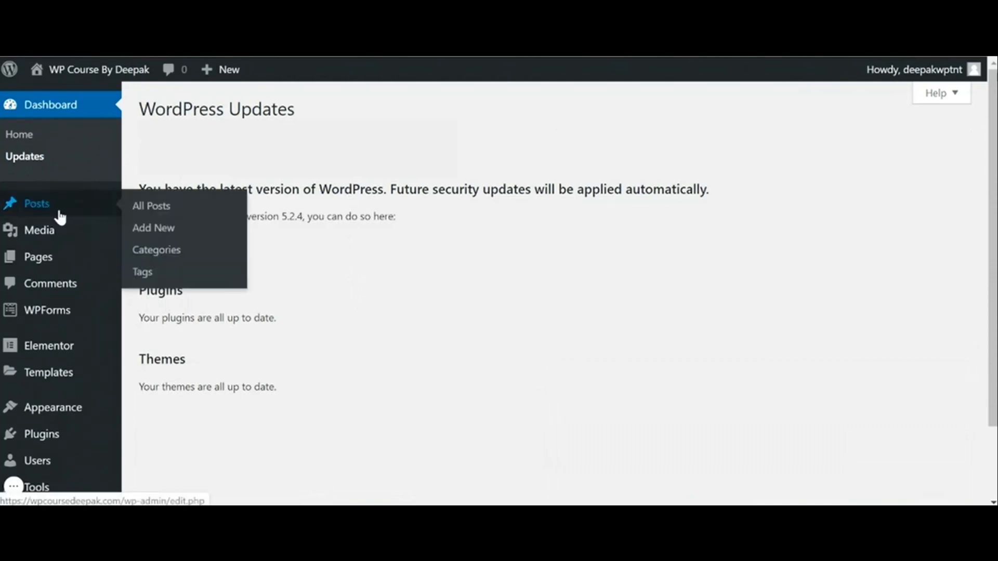
{"action": "left_click", "coordinate": [60, 214]}
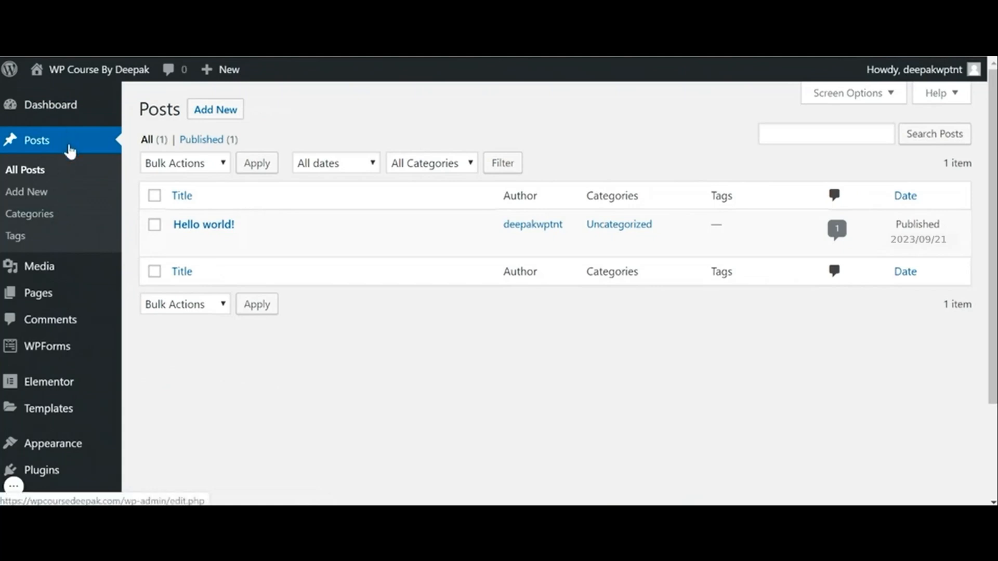
{"action": "mouse_move", "coordinate": [50, 300]}
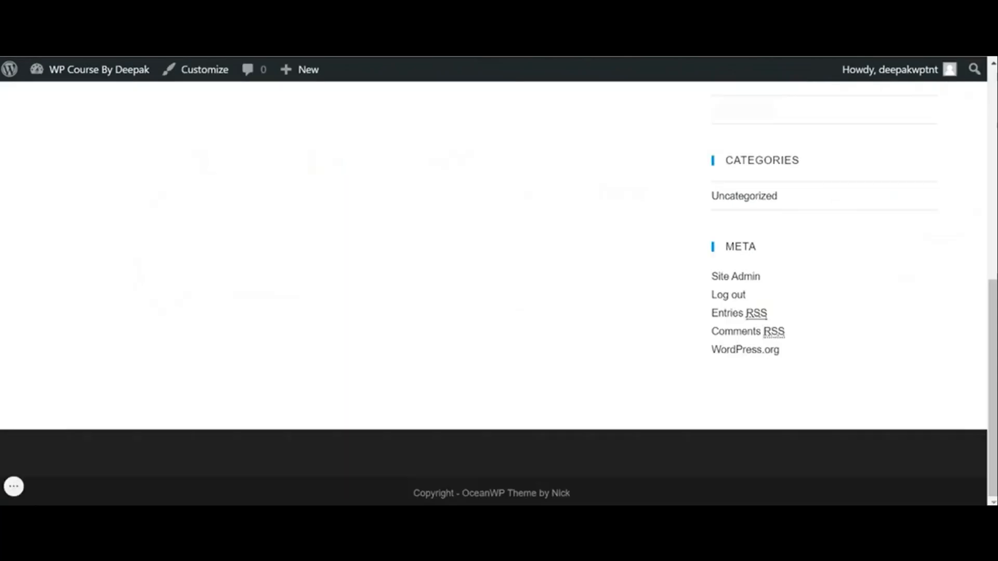
Step: Search Google for "cricbuzz" and open the Cricbuzz.com website from the results
{"action": "type", "text": "c"}
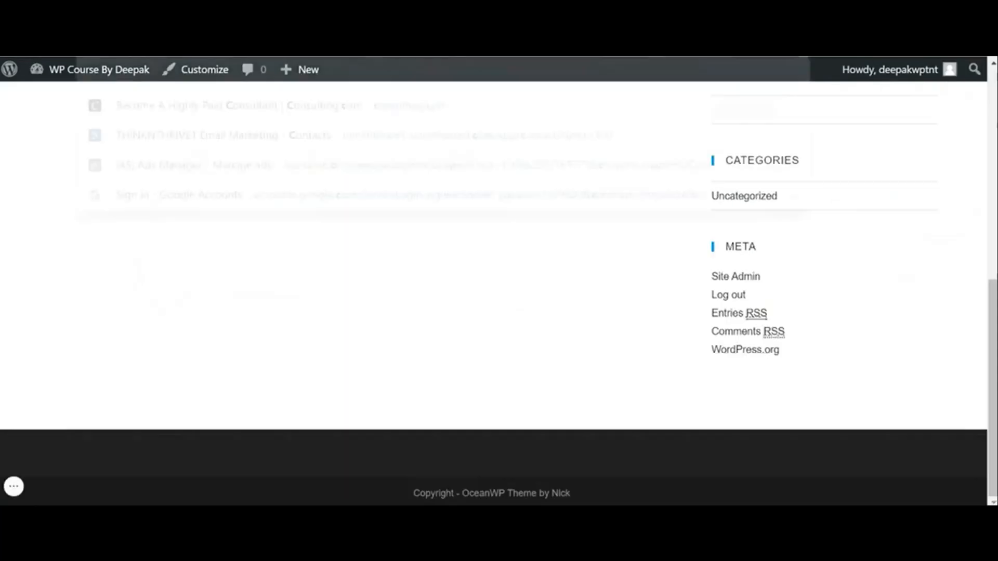
{"action": "type", "text": "rick"}
{"action": "key", "text": "BackSpace"}
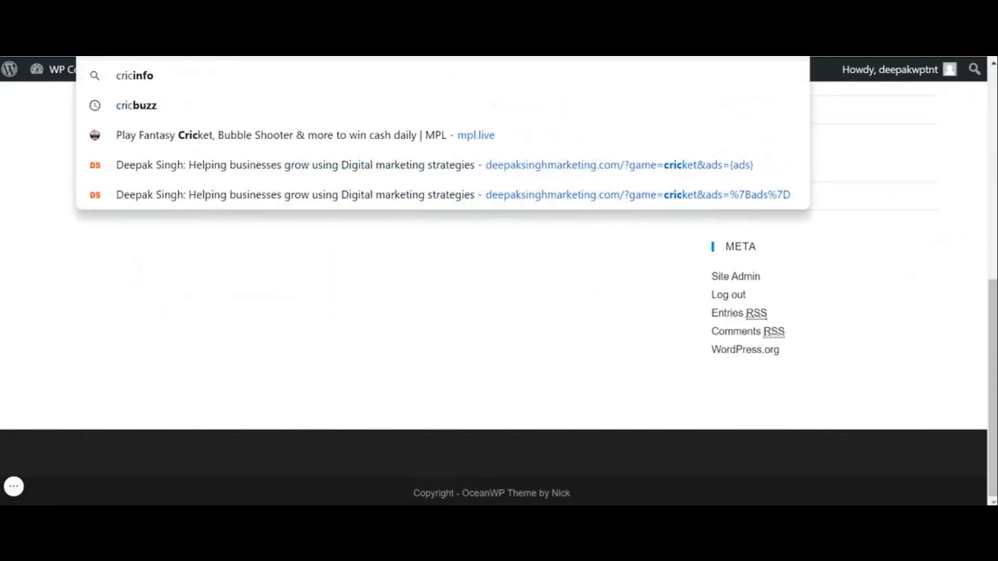
{"action": "type", "text": "buzz"}
{"action": "key", "text": "Return"}
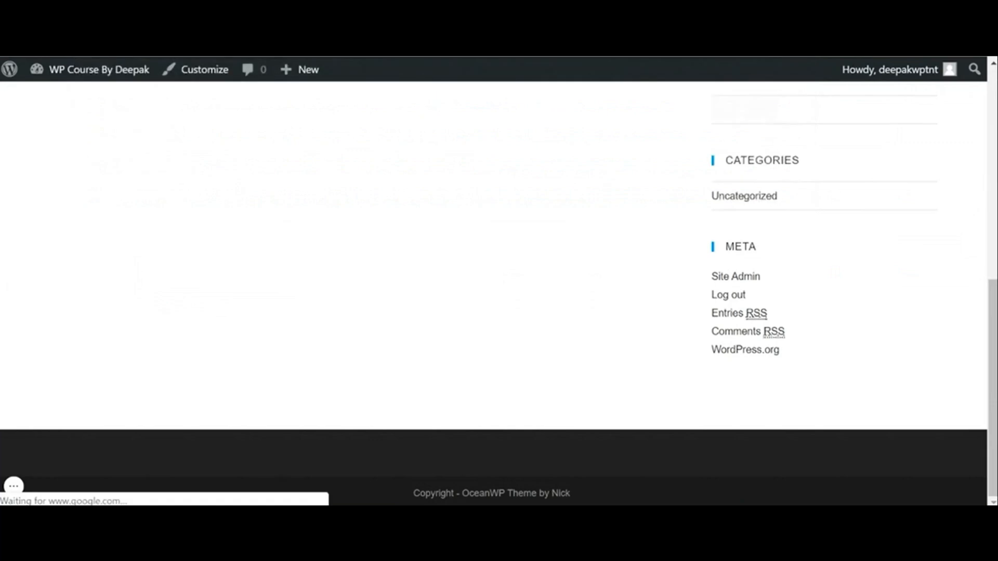
{"action": "left_click", "coordinate": [229, 203]}
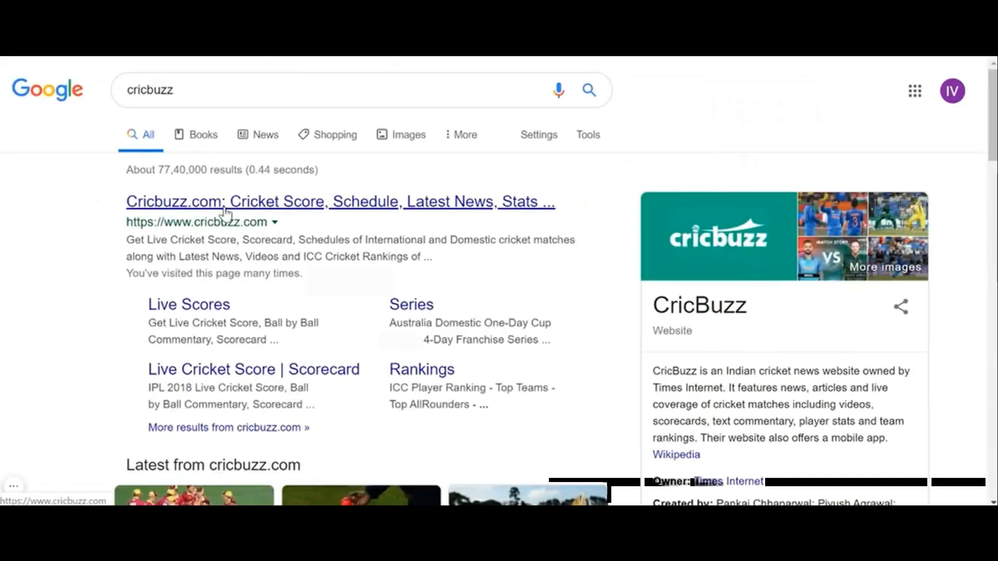
Step: Examine the Cricbuzz home page, comparing its footer company page links with its news article posts
{"action": "scroll", "coordinate": [335, 274], "scroll_direction": "down", "scroll_amount": 15}
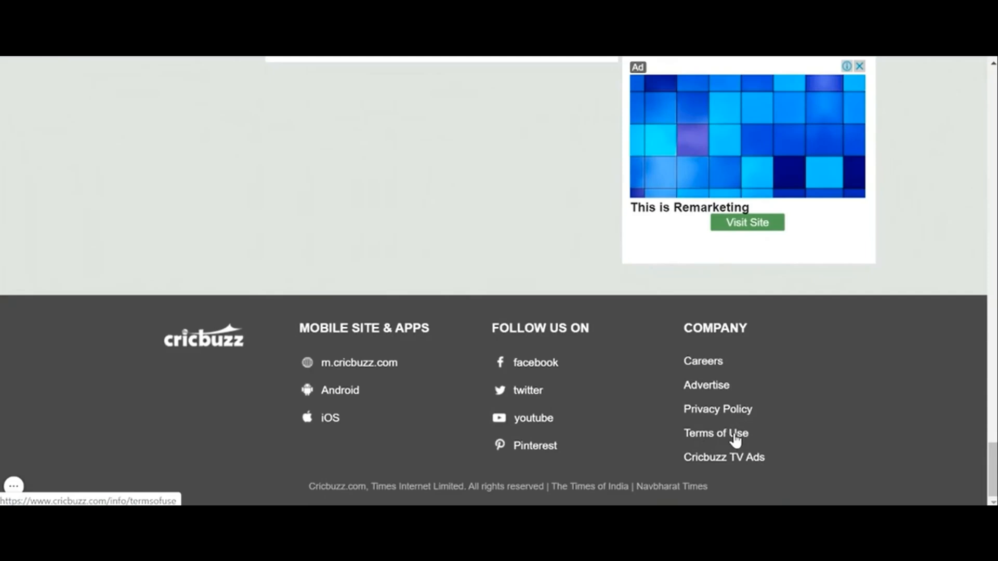
{"action": "scroll", "coordinate": [567, 339], "scroll_direction": "up", "scroll_amount": 10}
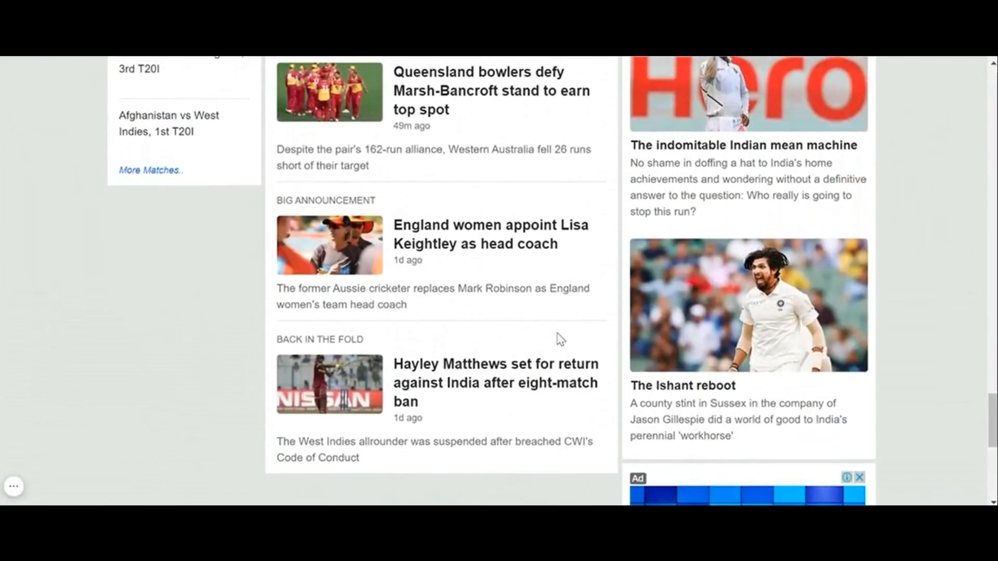
{"action": "scroll", "coordinate": [560, 339], "scroll_direction": "up", "scroll_amount": 4}
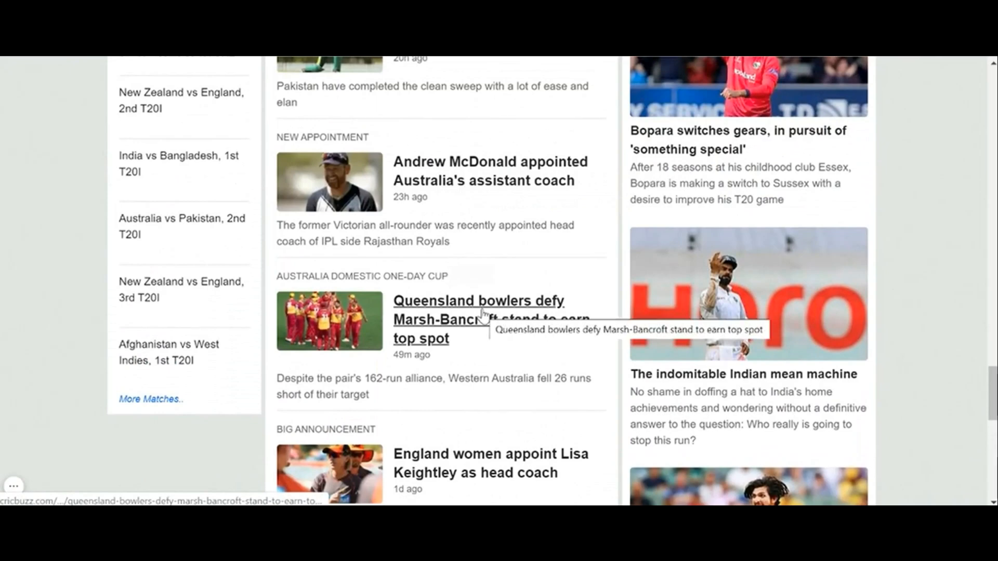
{"action": "scroll", "coordinate": [482, 314], "scroll_direction": "down", "scroll_amount": 10}
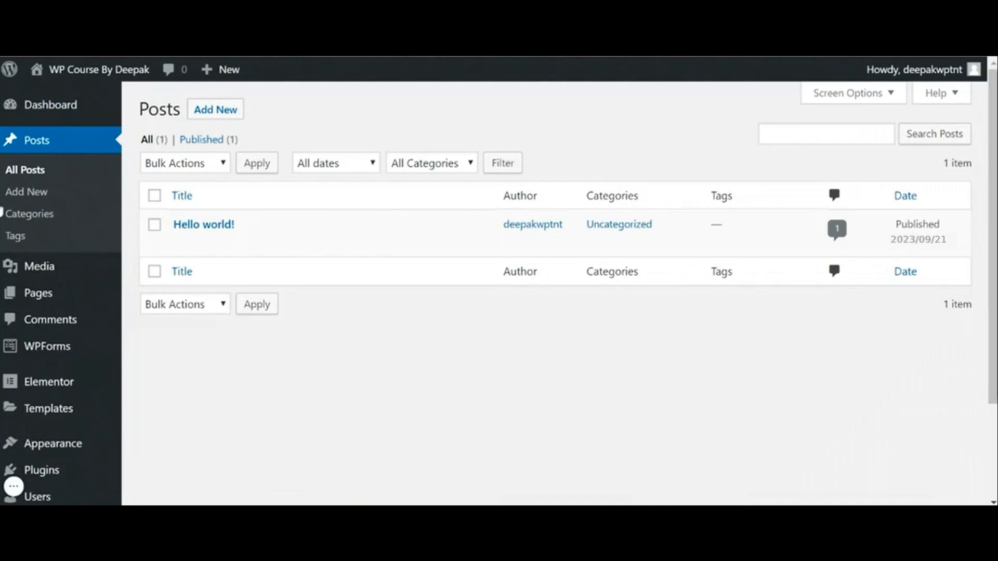
Step: Look through the WordPress admin submenus for Media, WPForms, Templates, Plugins, Tools and Settings
{"action": "mouse_move", "coordinate": [43, 268]}
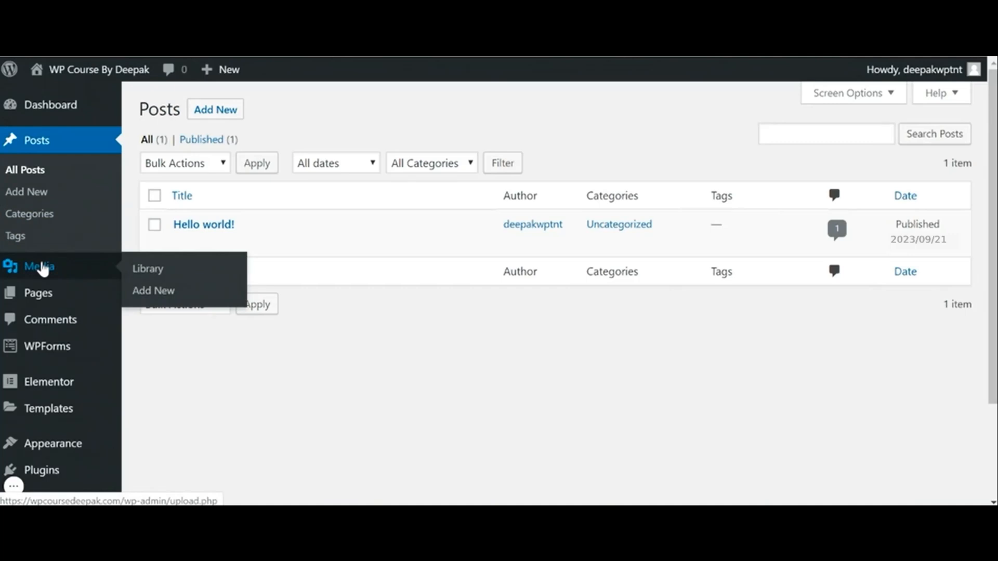
{"action": "scroll", "coordinate": [64, 325], "scroll_direction": "down", "scroll_amount": 1}
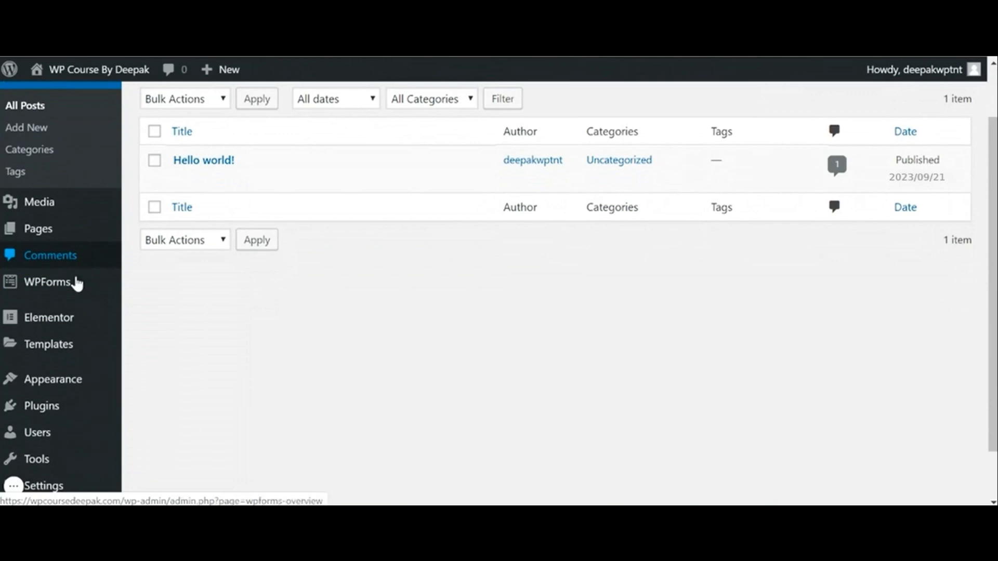
{"action": "mouse_move", "coordinate": [68, 297]}
{"action": "scroll", "coordinate": [66, 297], "scroll_direction": "up", "scroll_amount": 1}
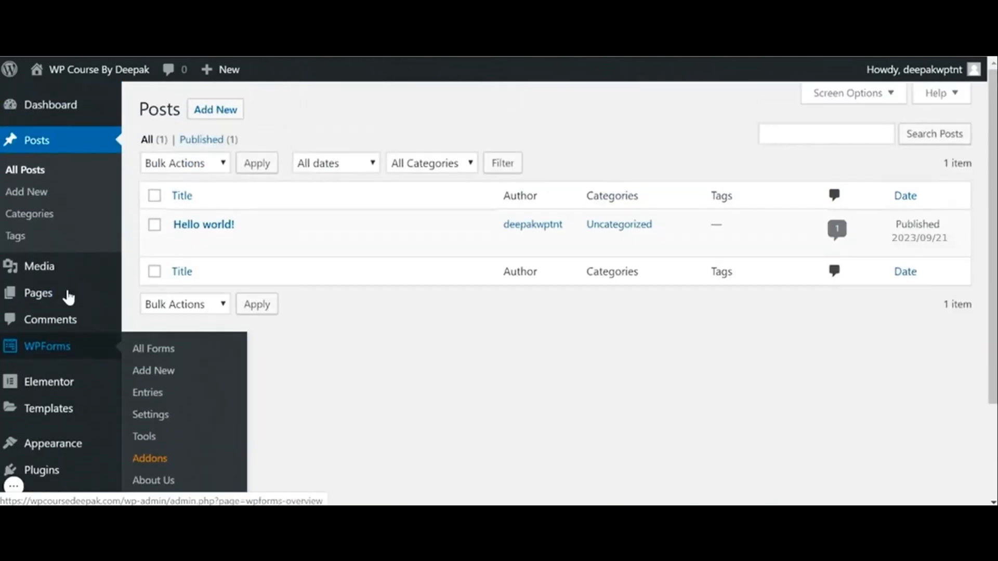
{"action": "scroll", "coordinate": [68, 291], "scroll_direction": "down", "scroll_amount": 2}
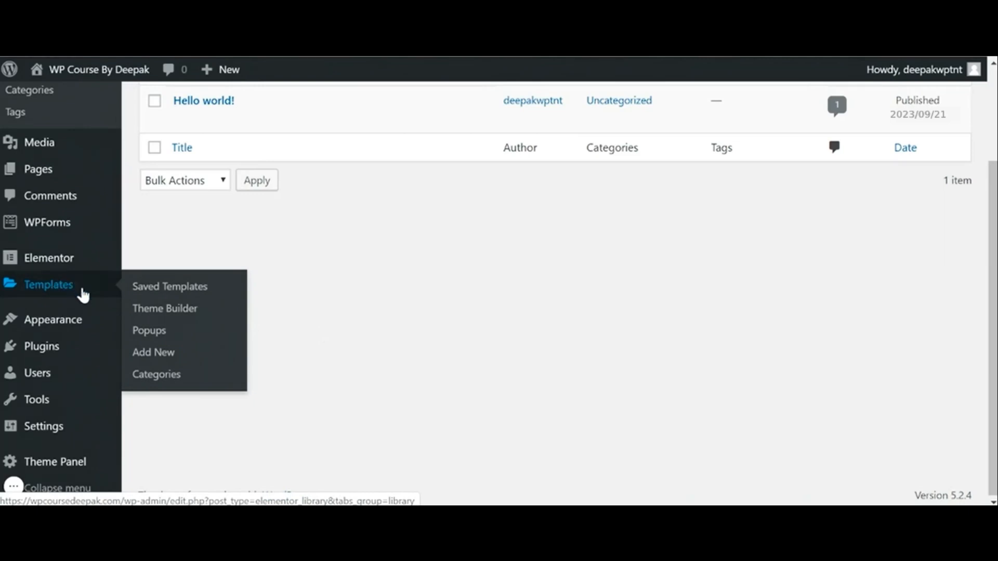
{"action": "mouse_move", "coordinate": [86, 333]}
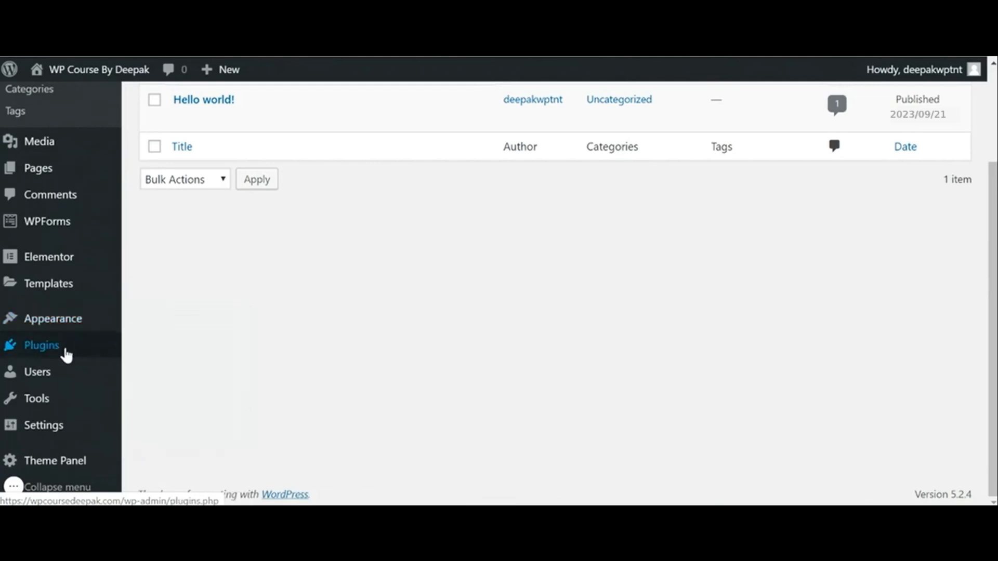
{"action": "mouse_move", "coordinate": [66, 355]}
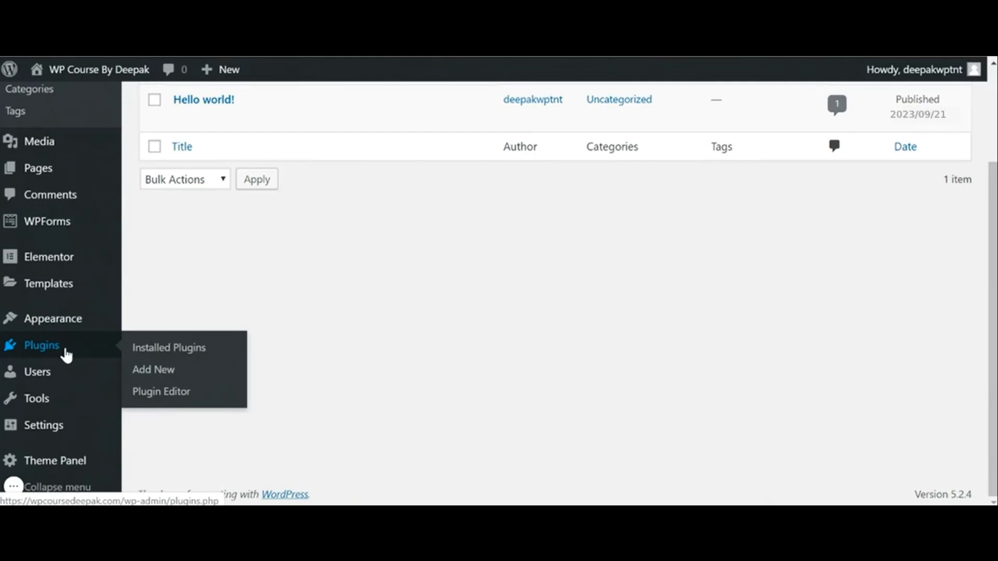
{"action": "mouse_move", "coordinate": [77, 384]}
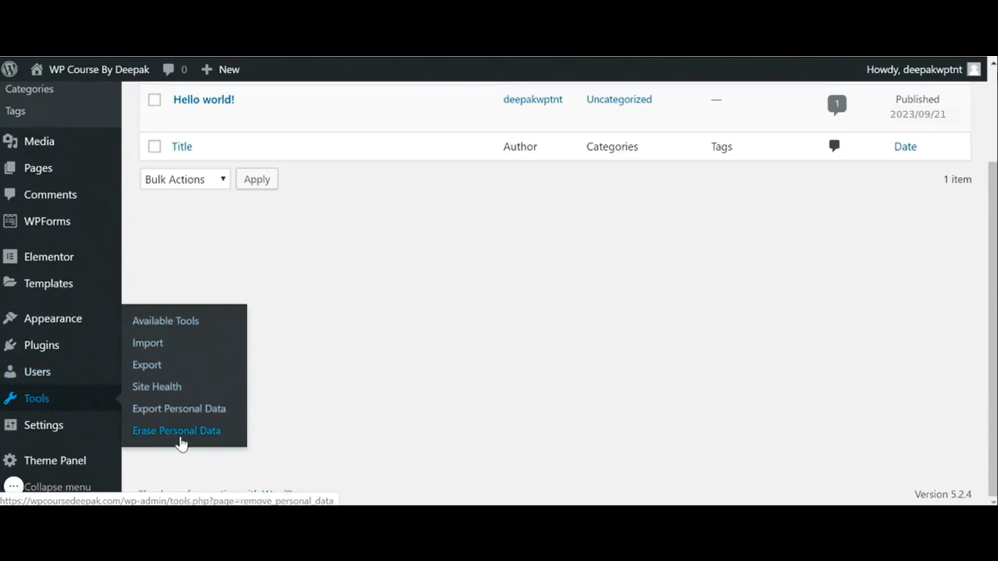
{"action": "mouse_move", "coordinate": [71, 433]}
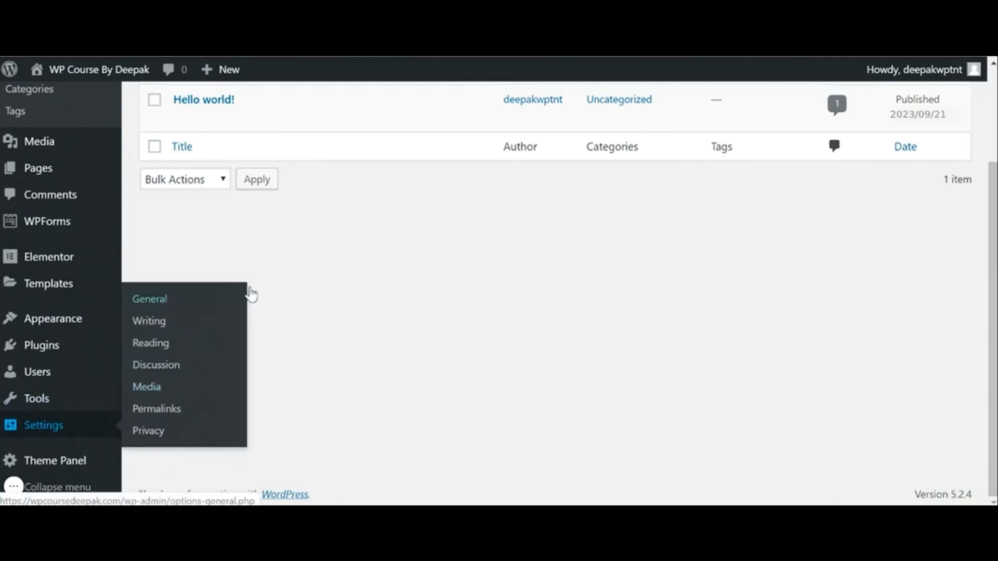
Step: Open the WP Course site's front page in a new tab and look over its content
{"action": "scroll", "coordinate": [352, 344], "scroll_direction": "up", "scroll_amount": 3}
{"action": "mouse_move", "coordinate": [58, 72]}
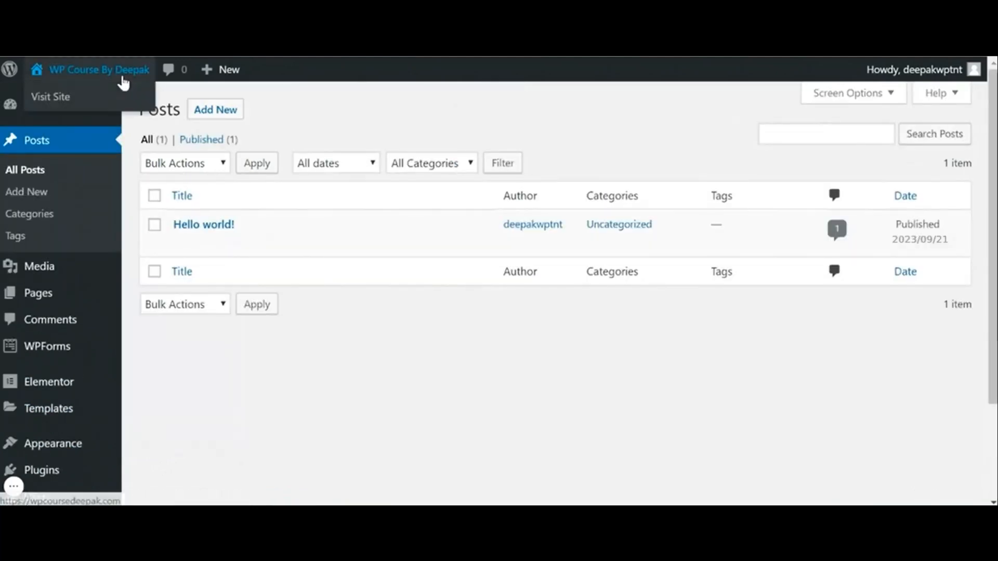
{"action": "right_click", "coordinate": [57, 108]}
{"action": "left_click", "coordinate": [77, 118]}
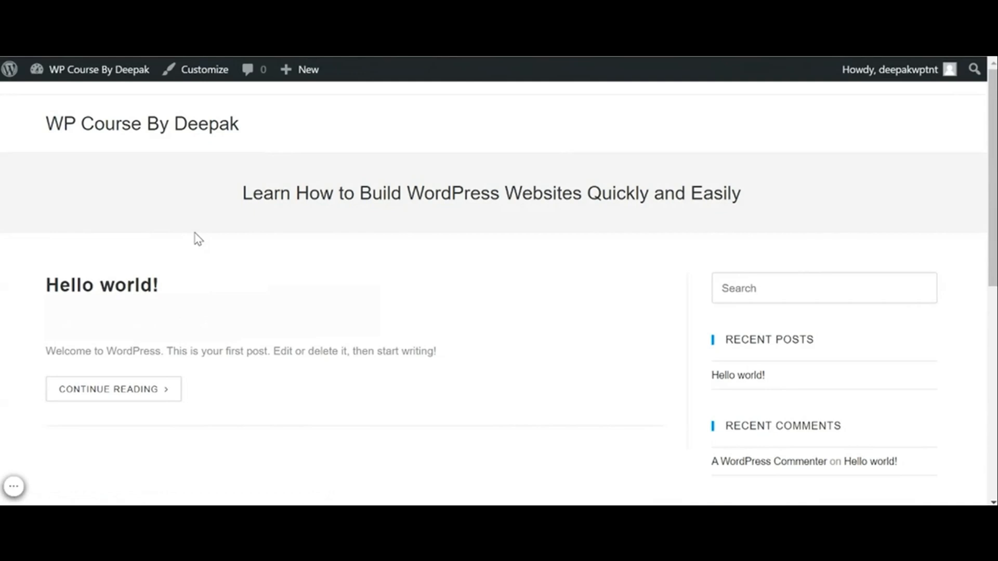
{"action": "scroll", "coordinate": [198, 239], "scroll_direction": "down", "scroll_amount": 8}
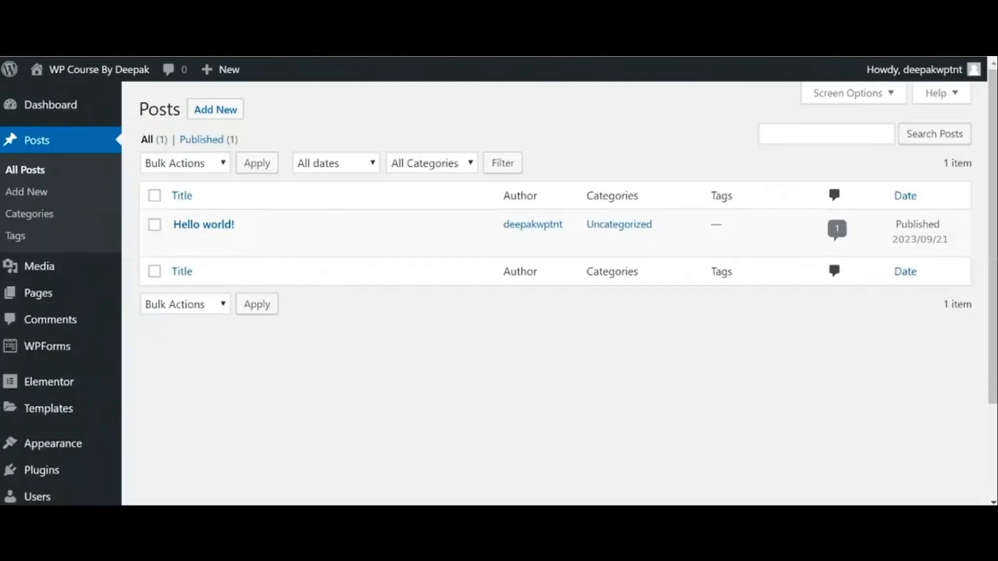
{"action": "scroll", "coordinate": [69, 456], "scroll_direction": "down", "scroll_amount": 3}
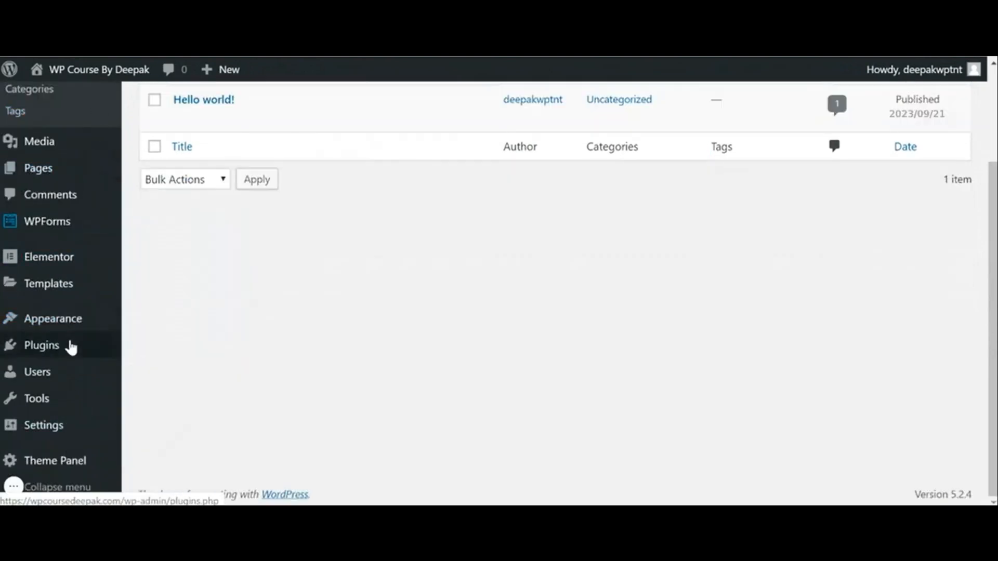
{"action": "scroll", "coordinate": [71, 348], "scroll_direction": "up", "scroll_amount": 3}
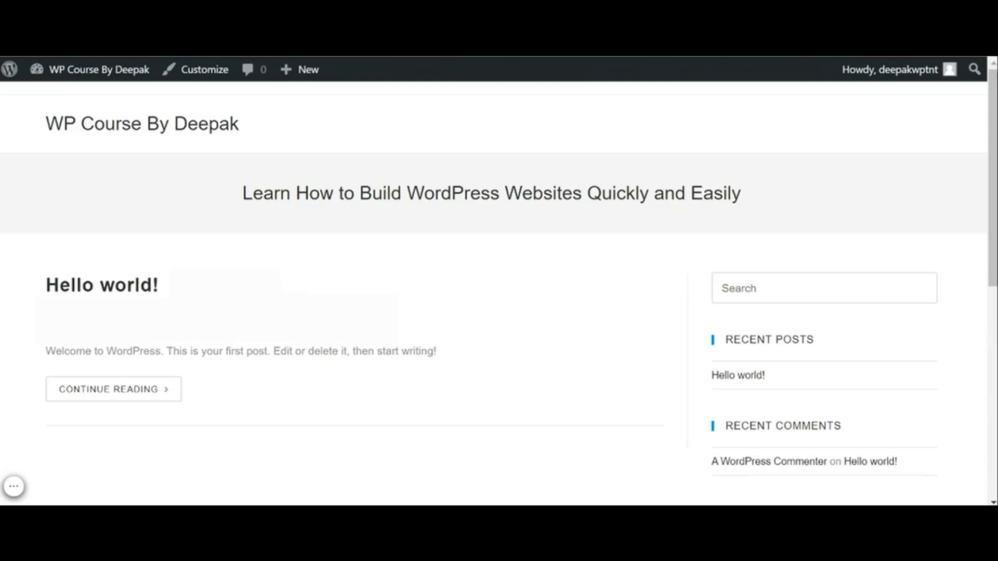
{"action": "left_click", "coordinate": [13, 485]}
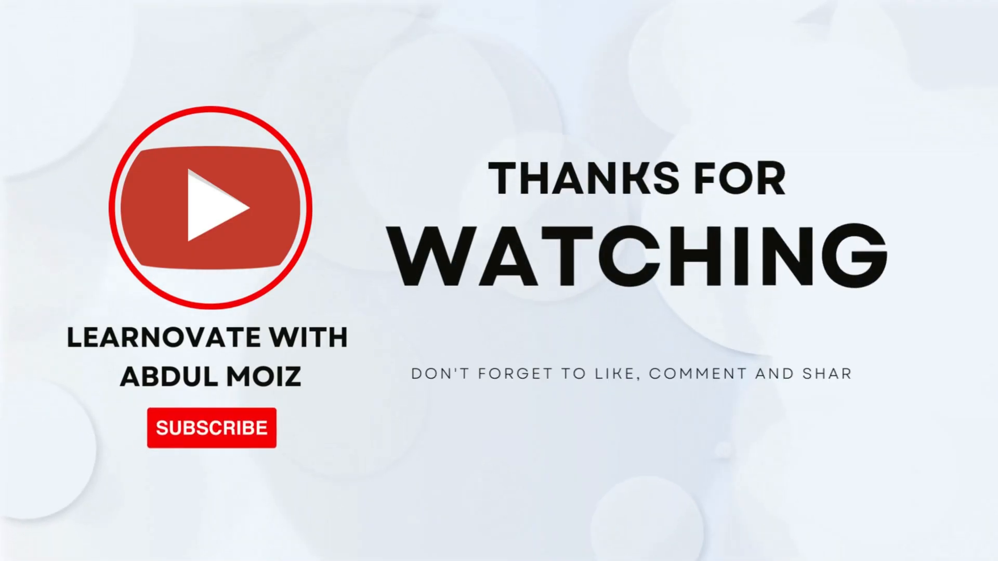